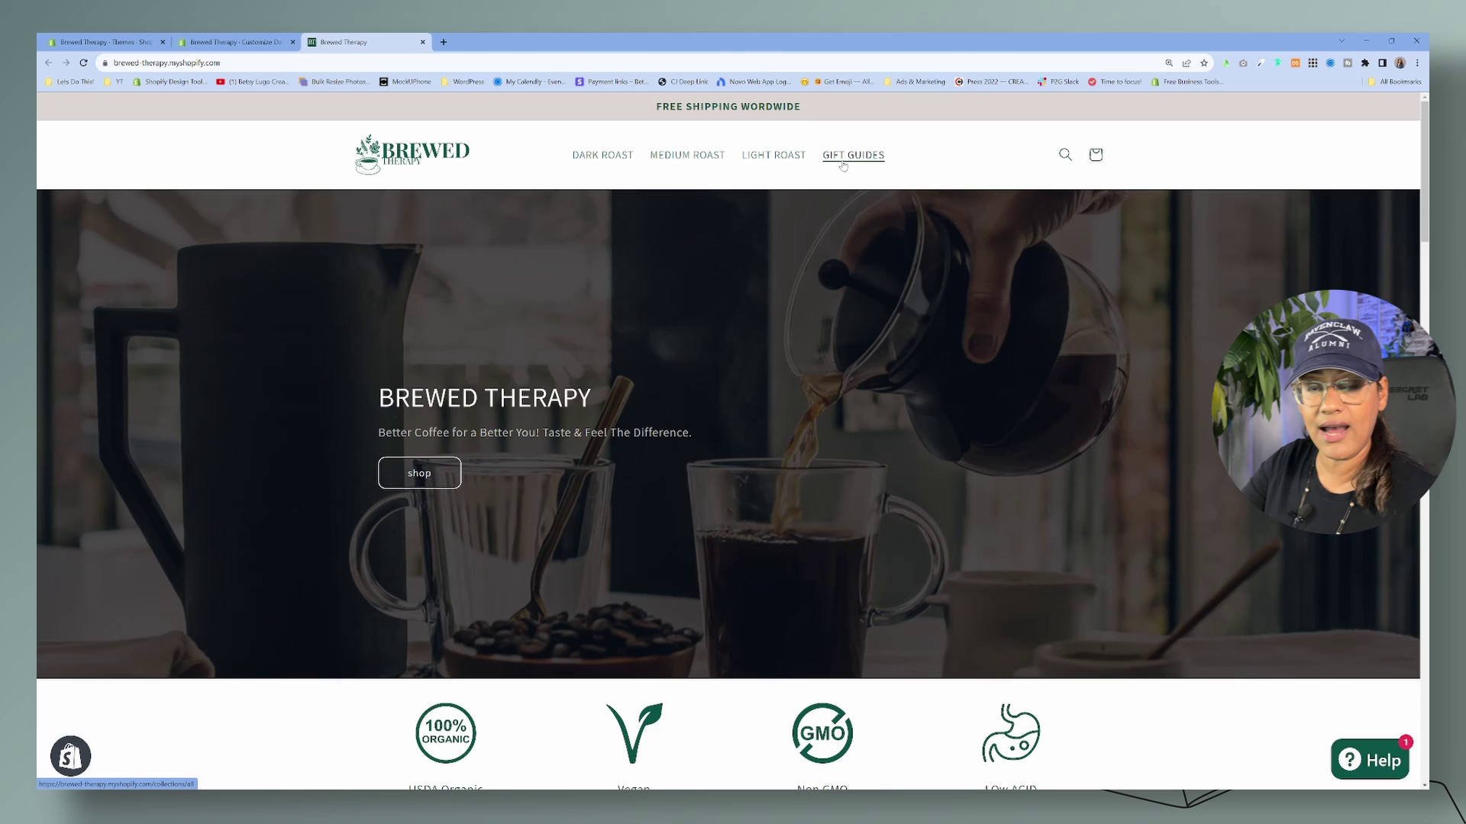
- Review the Main menu items and compare them with the live storefront header
click(124, 43)
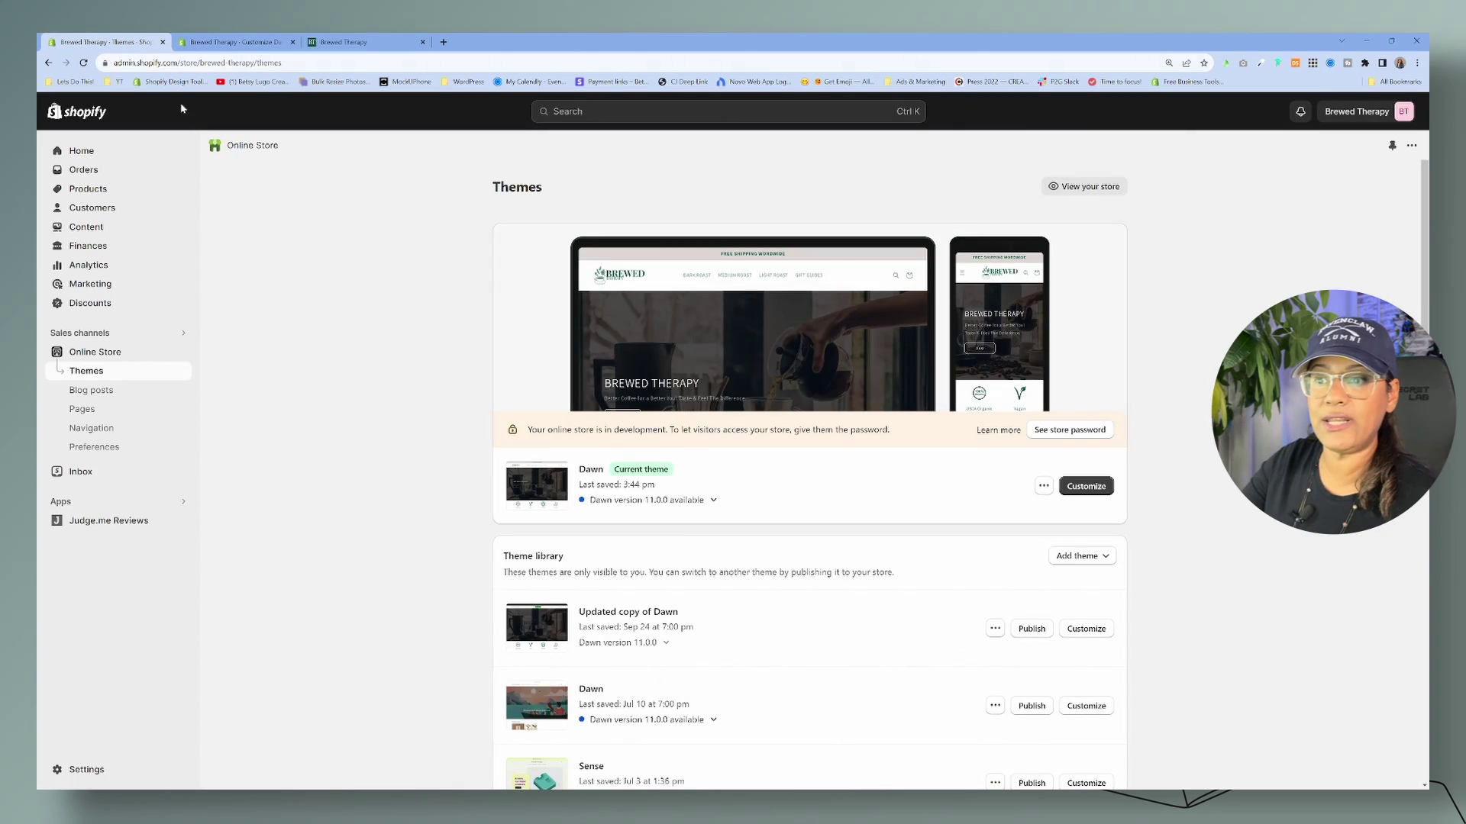
click(91, 427)
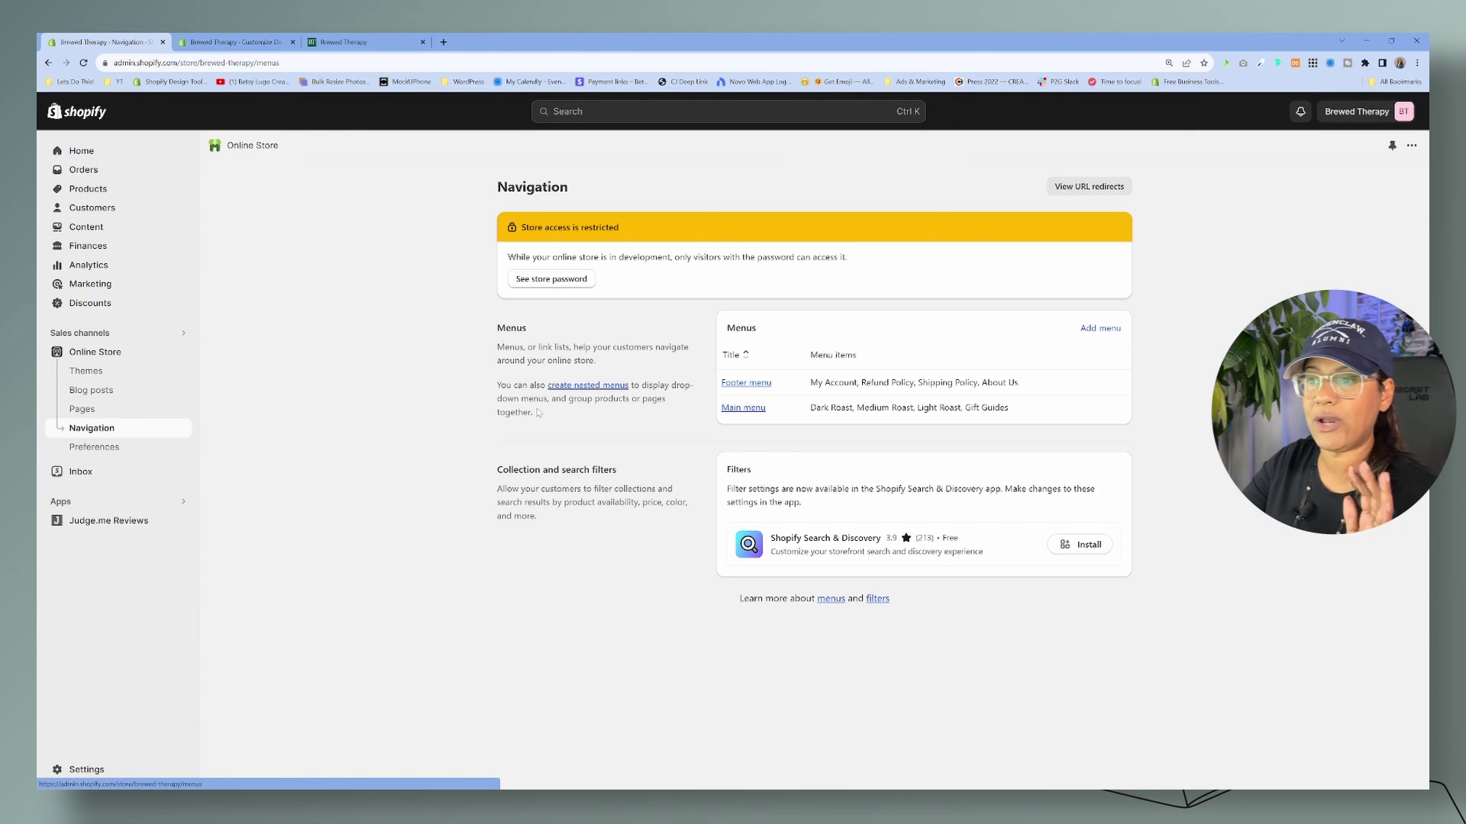
click(745, 408)
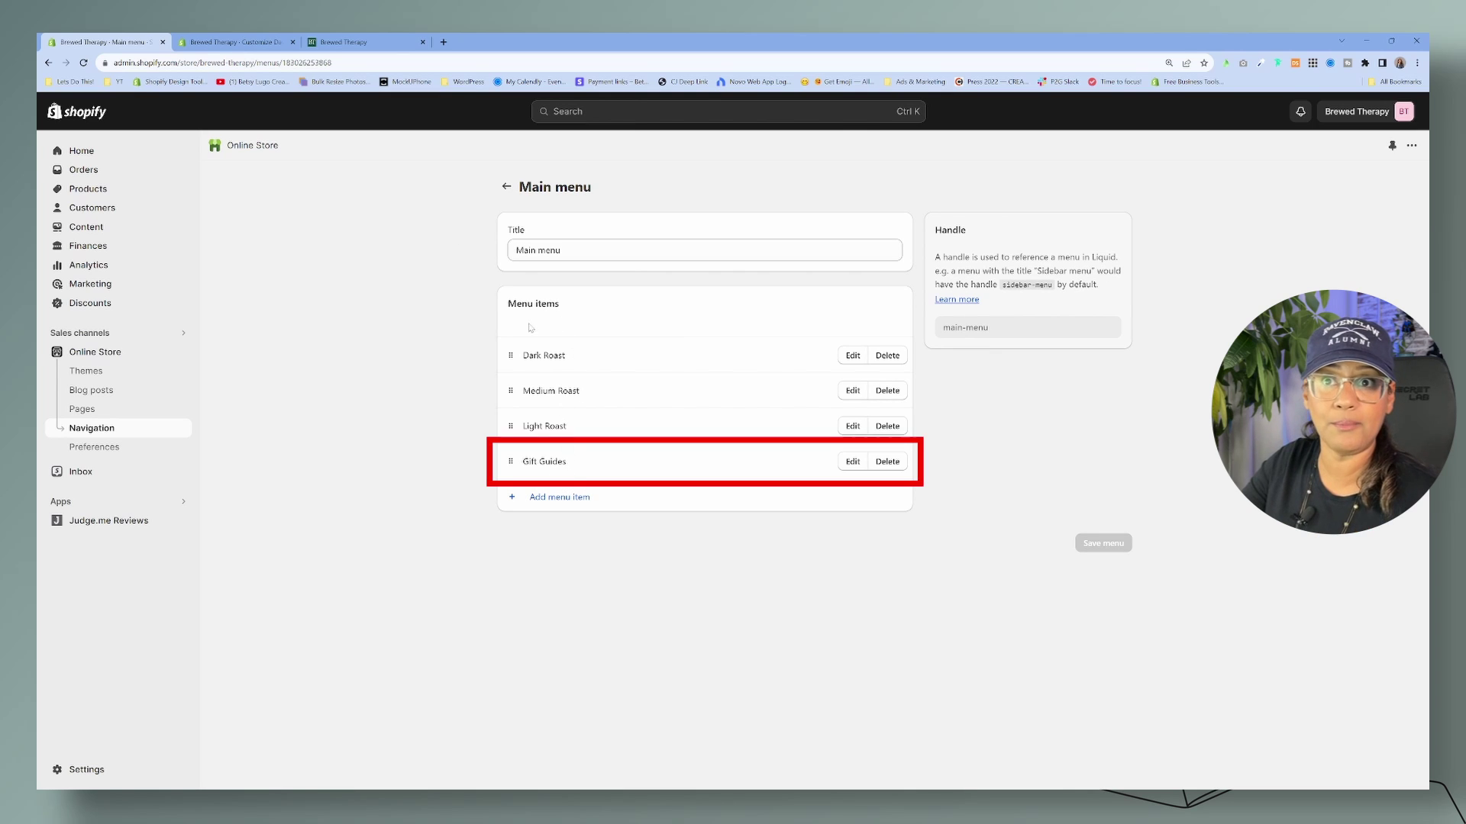
click(343, 42)
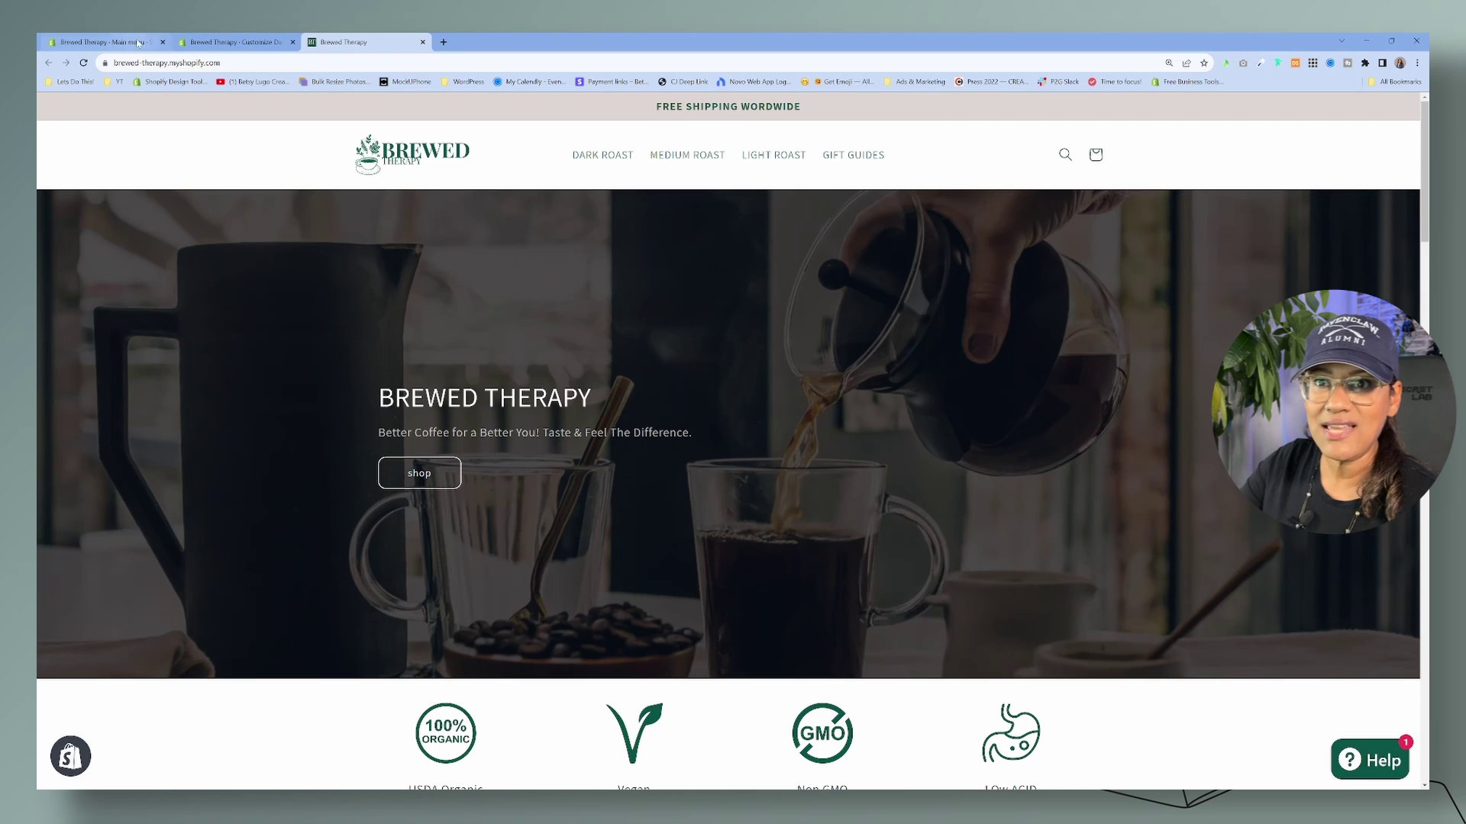
click(103, 42)
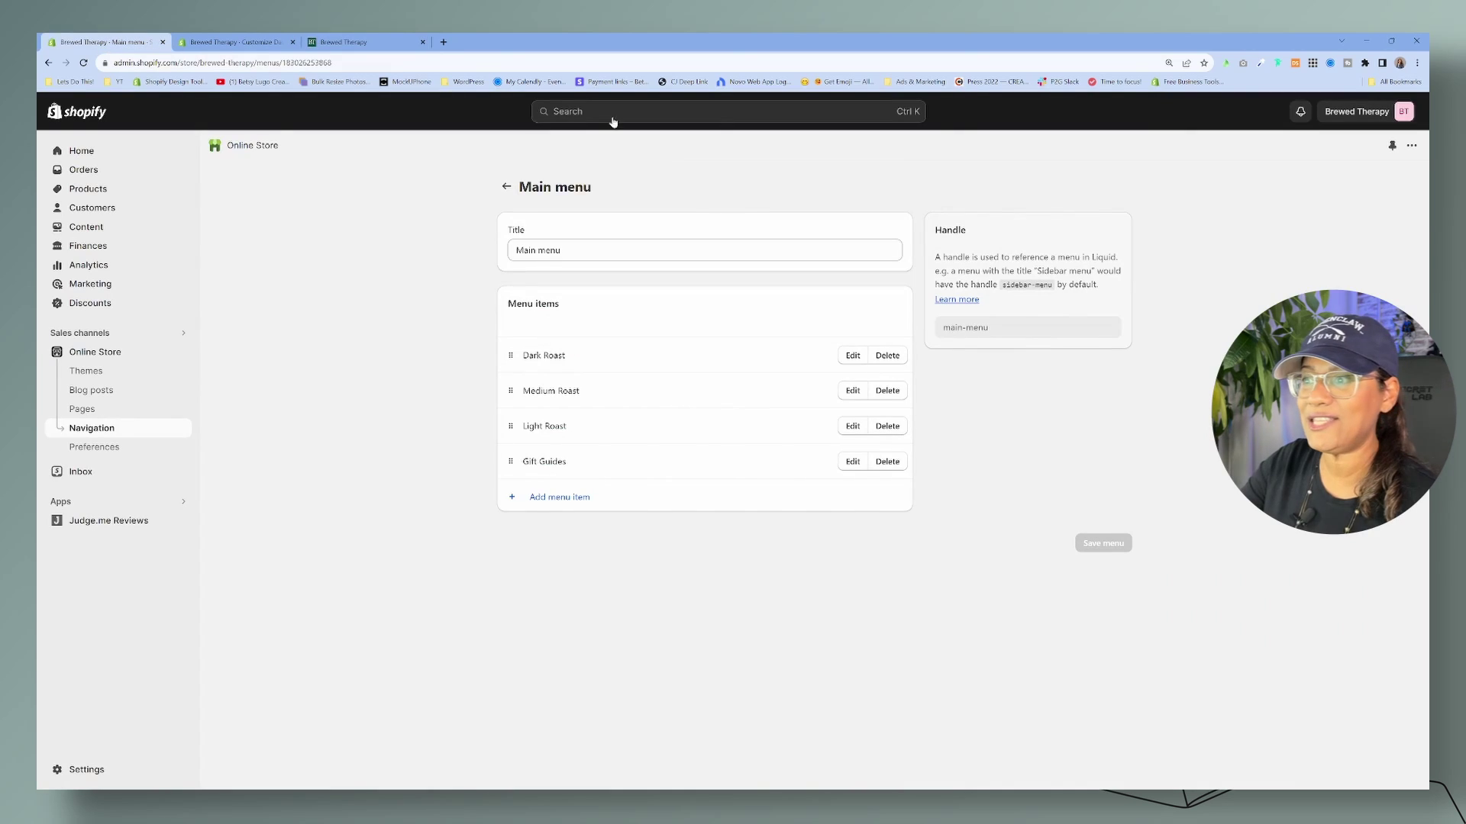
- Open the code editor for the current Dawn theme from the Themes page
click(86, 369)
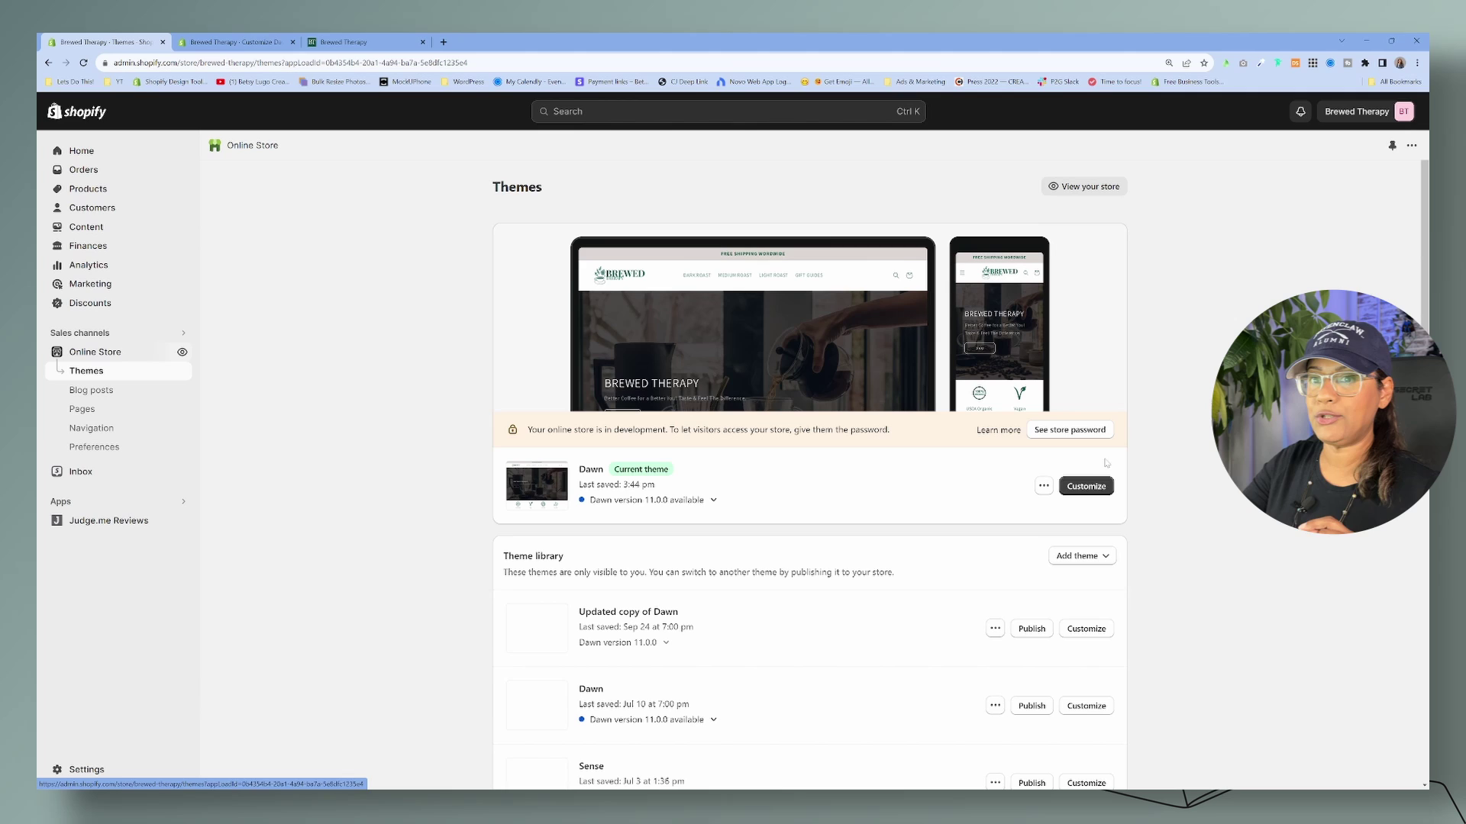
click(1044, 486)
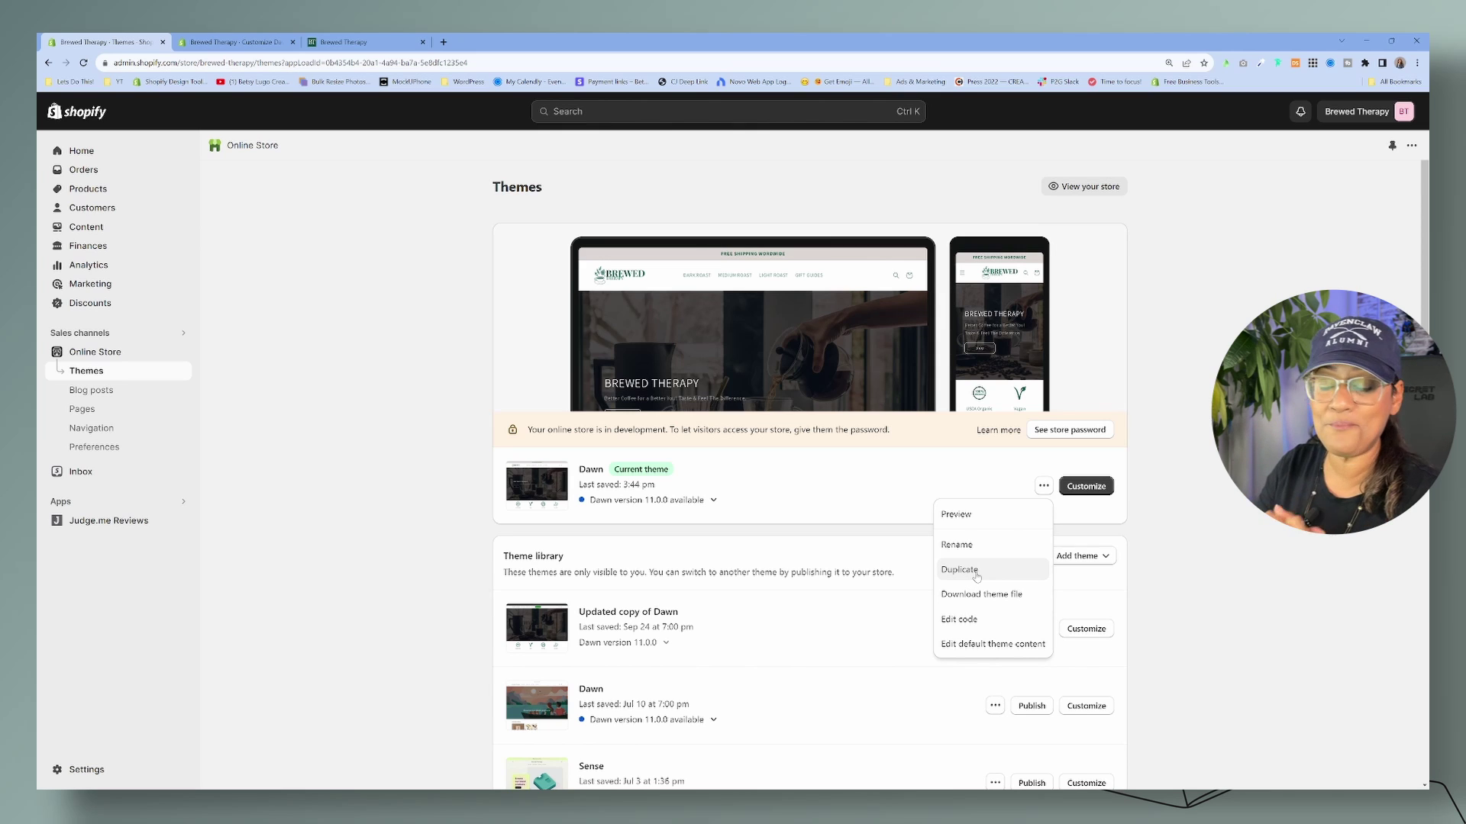
click(967, 621)
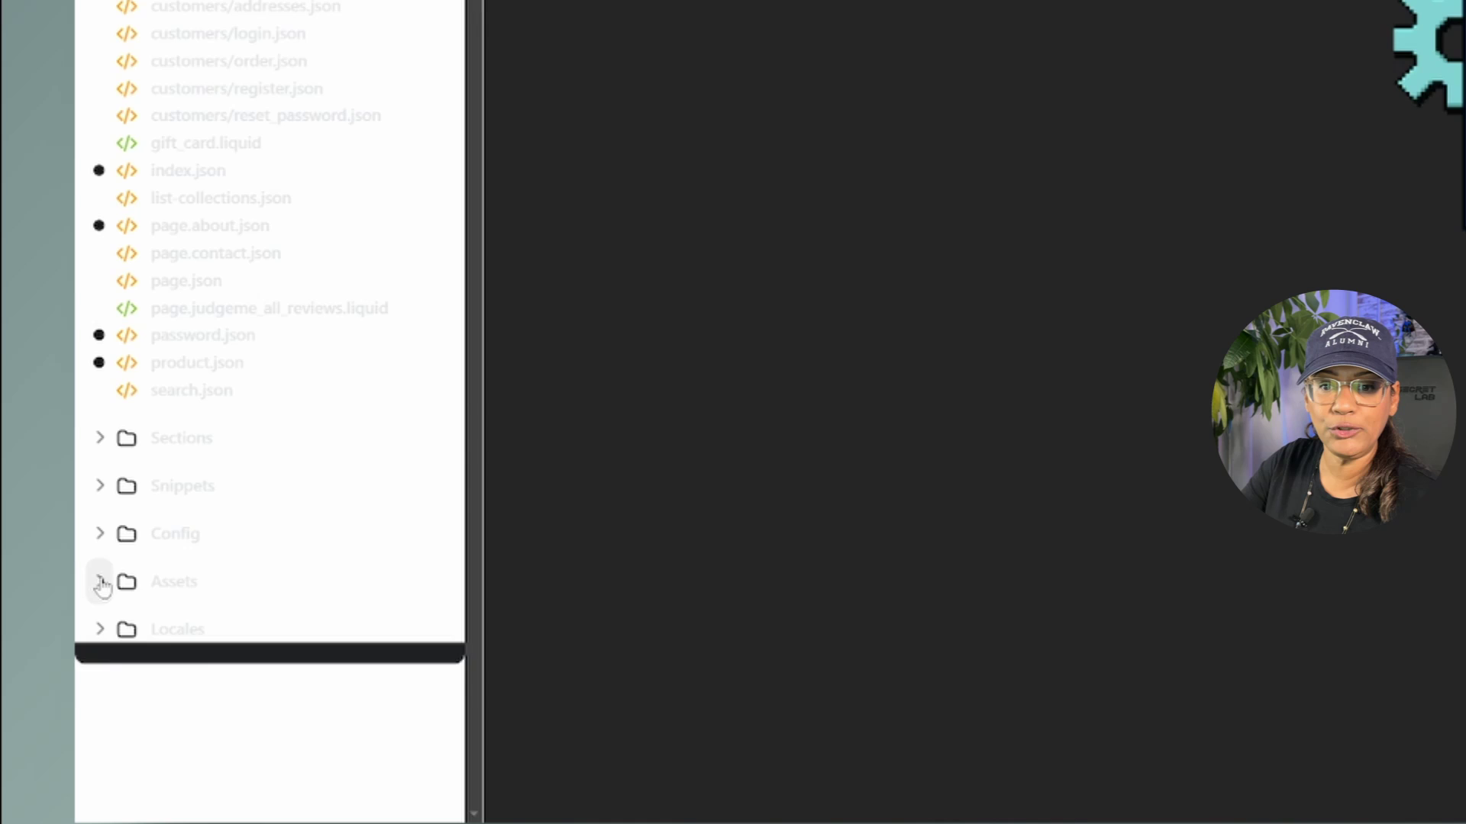
- Open Assets > base.css and add a blank line at the end of the file
click(50, 668)
click(285, 649)
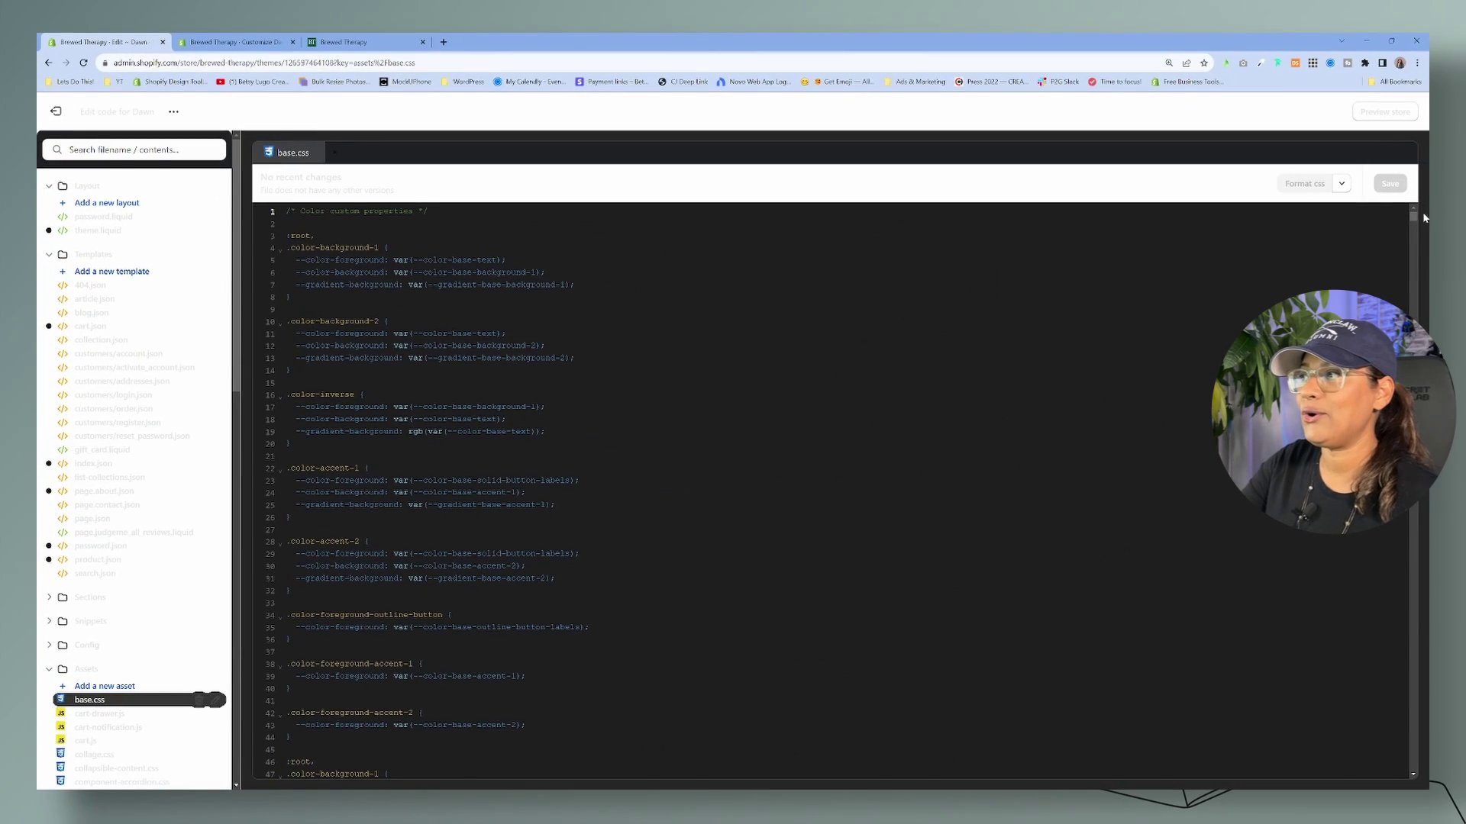
drag(1416, 224, 1416, 765)
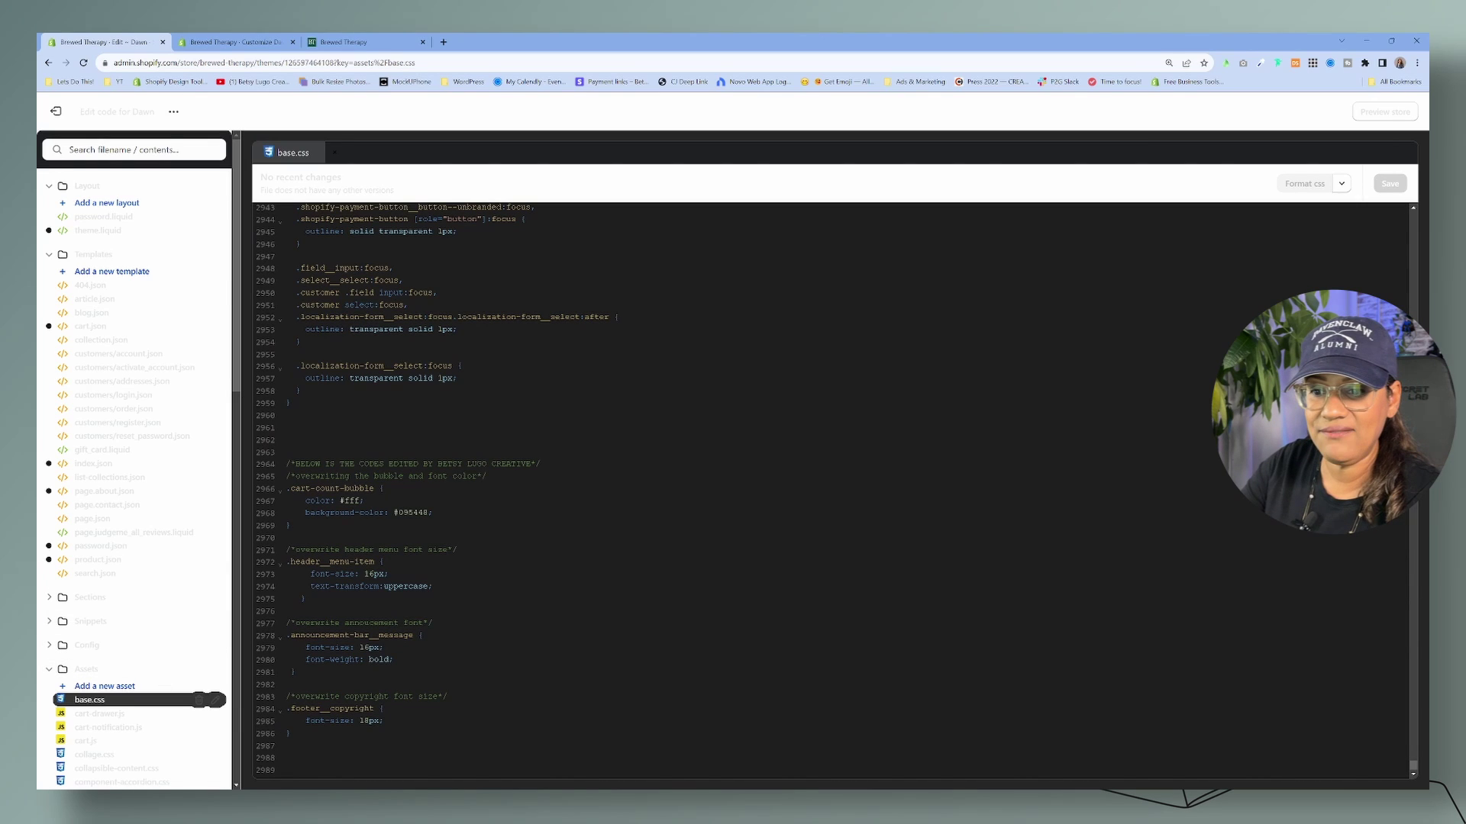
key(Return)
key(Return)
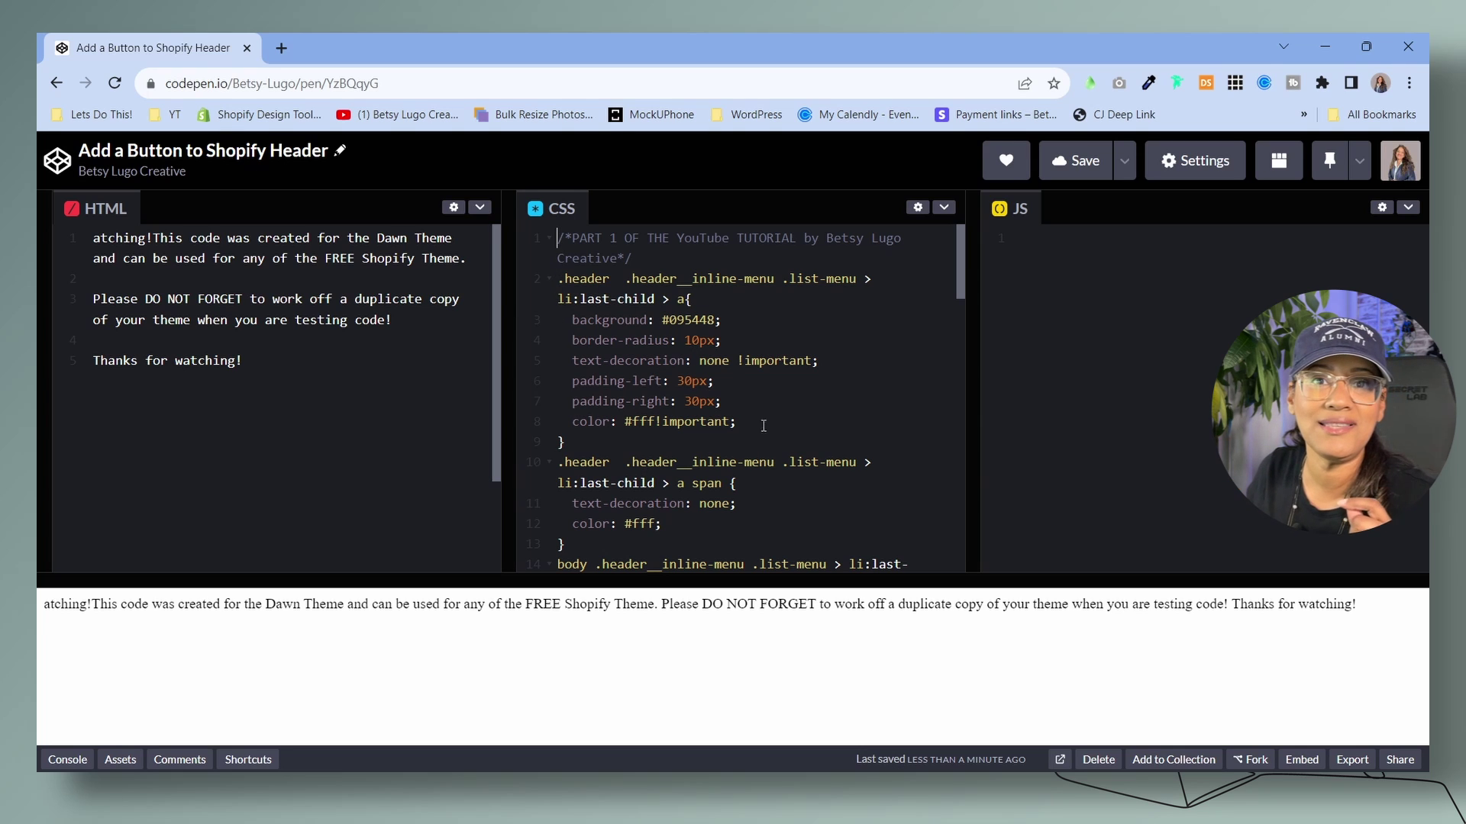
drag(557, 239, 782, 422)
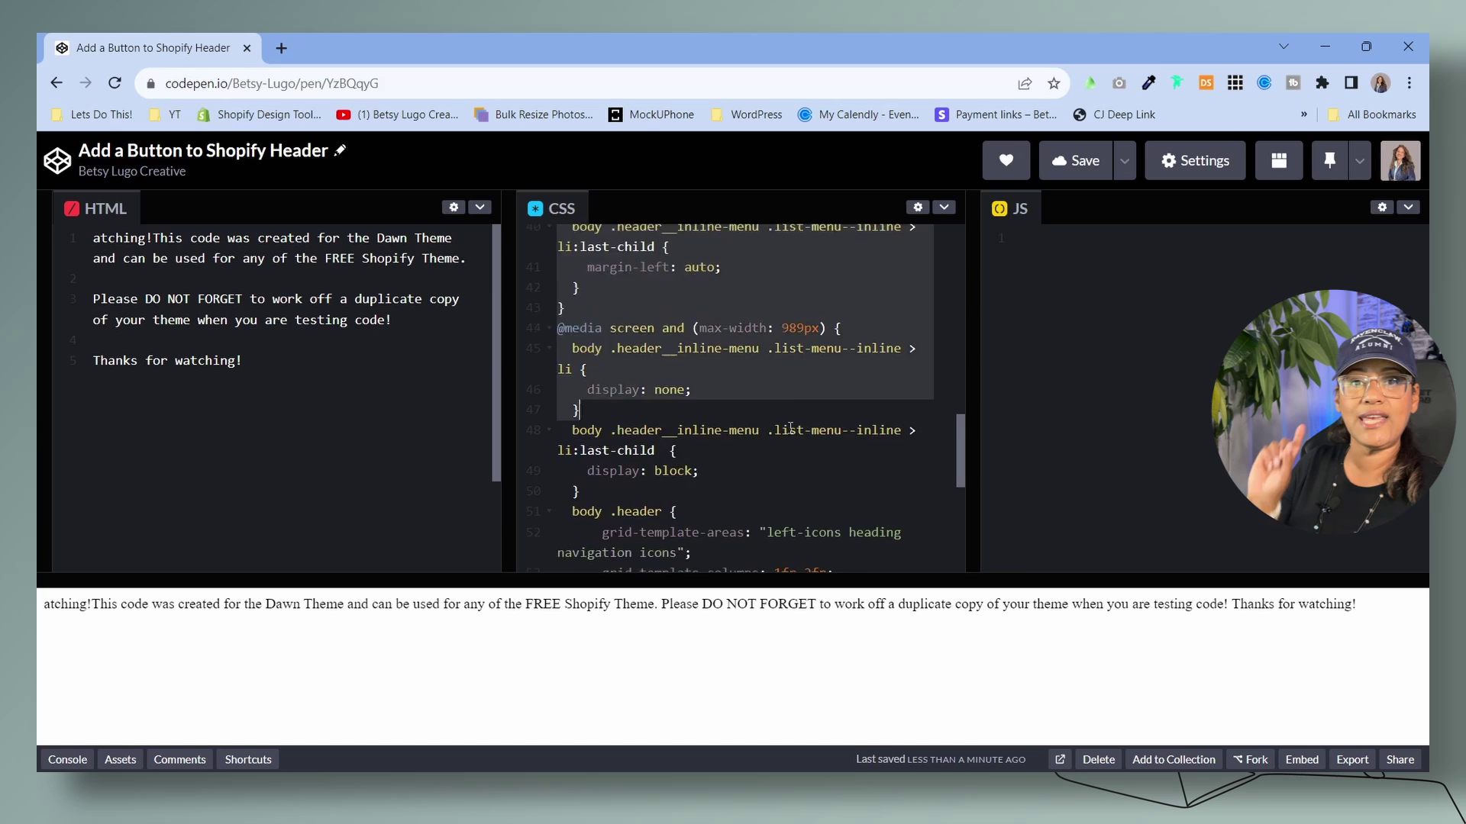
- Select all of the header-button CSS in CodePen's CSS pane, through the last line
drag(781, 421, 798, 453)
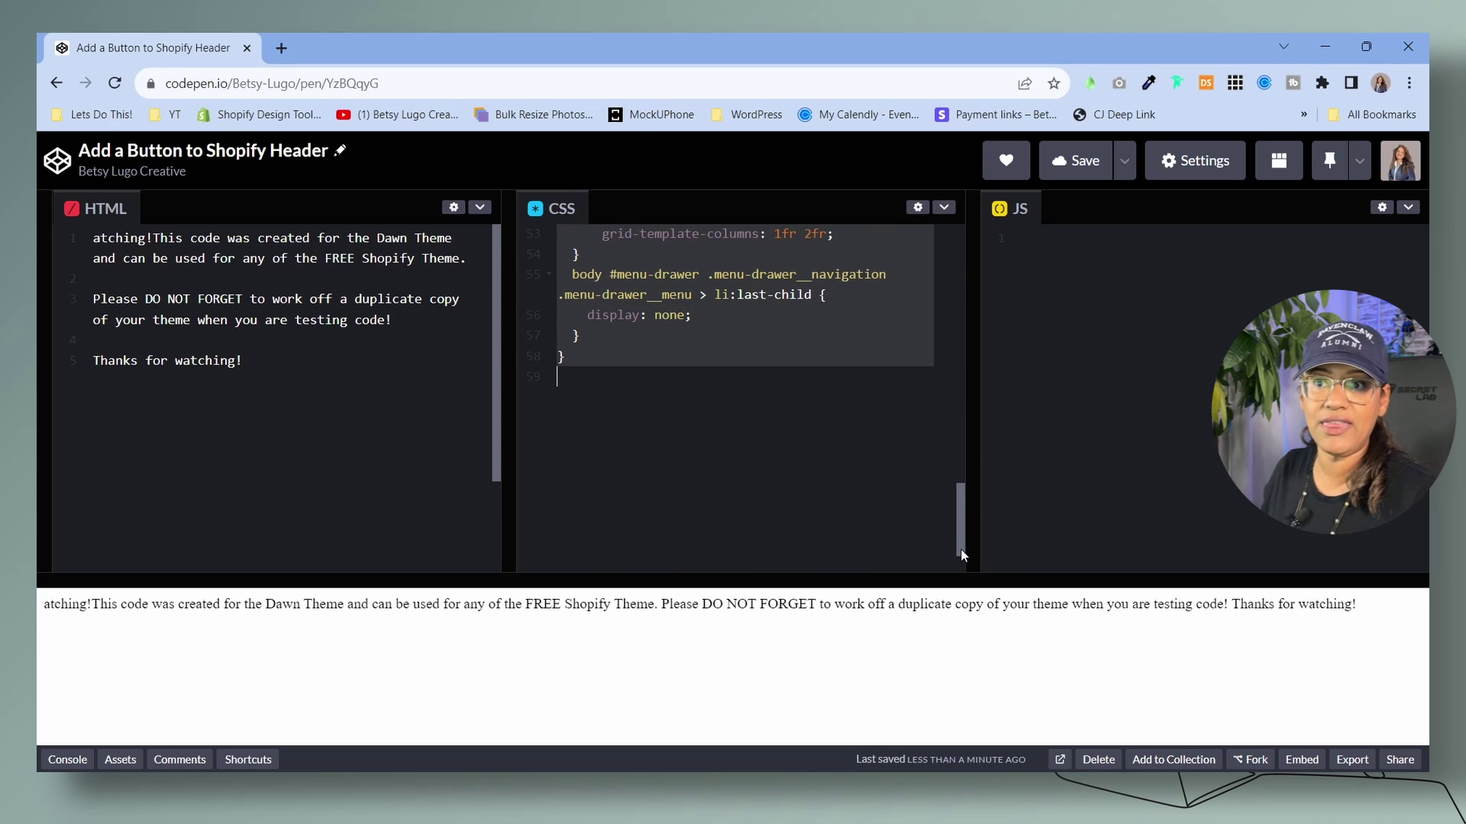
drag(961, 555, 971, 271)
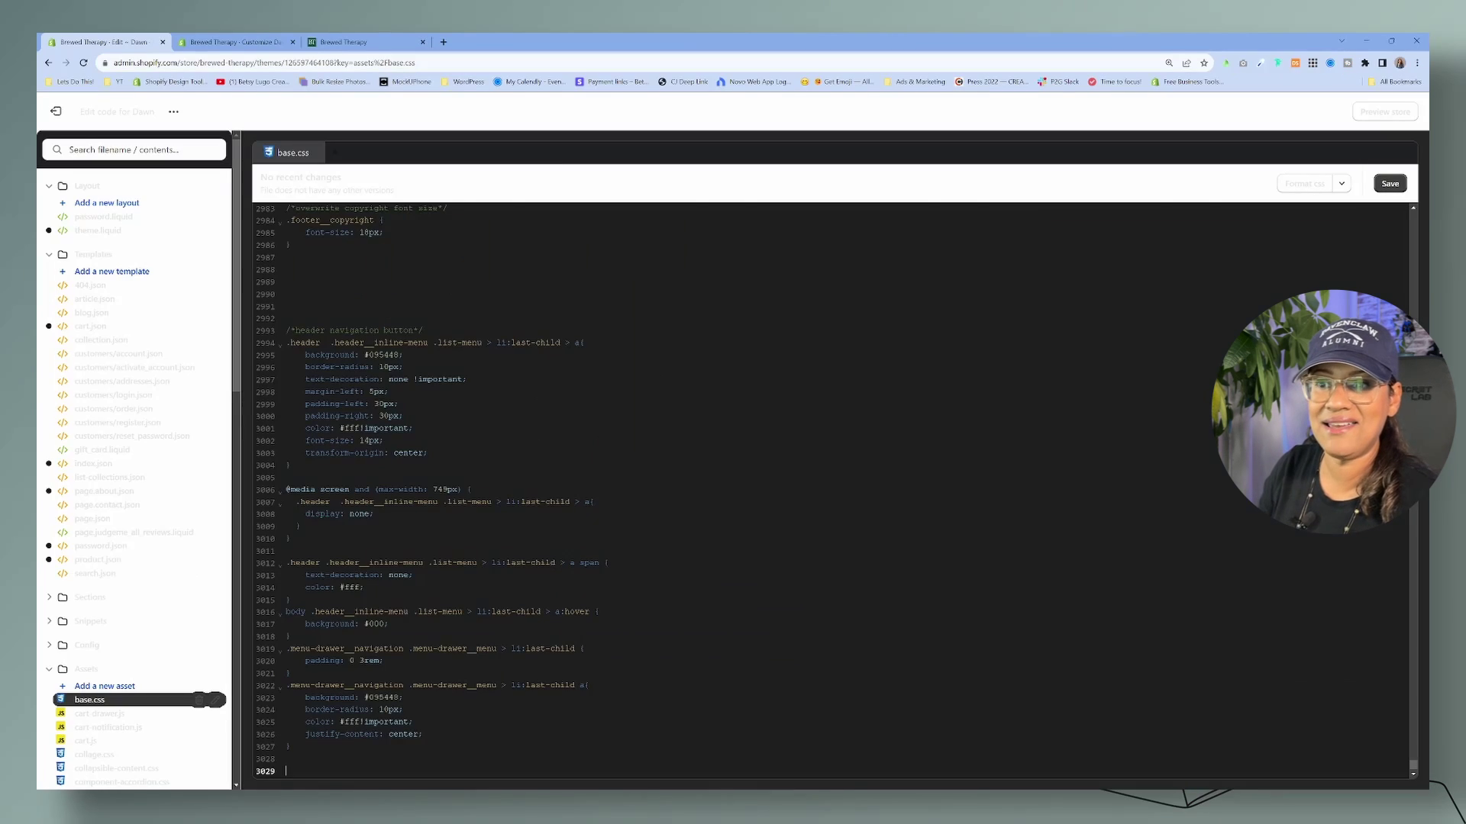
- Save base.css, preview the new Gift Guides button on the storefront, and return to the customizer
key(ctrl+s)
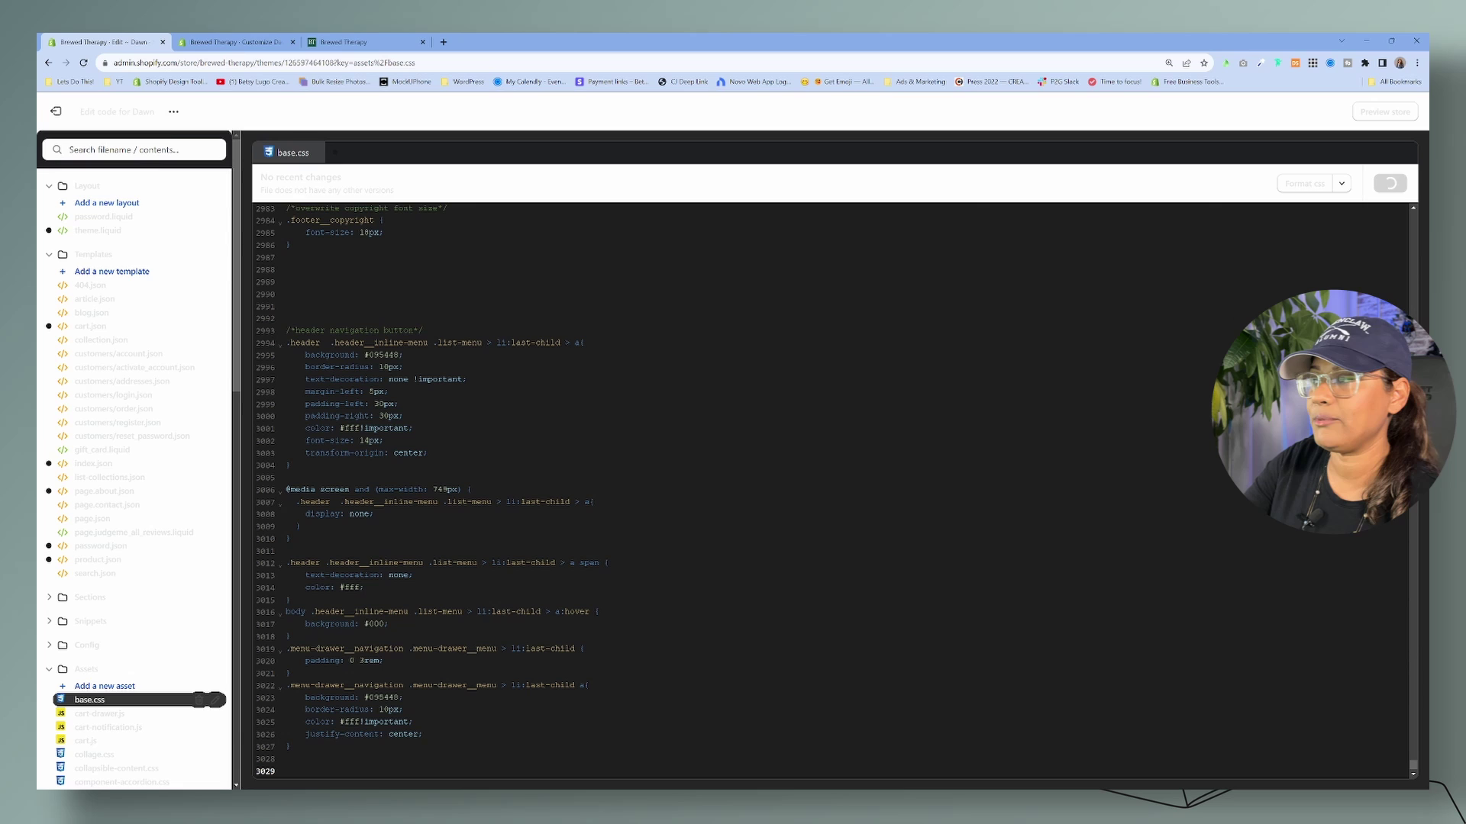
click(349, 41)
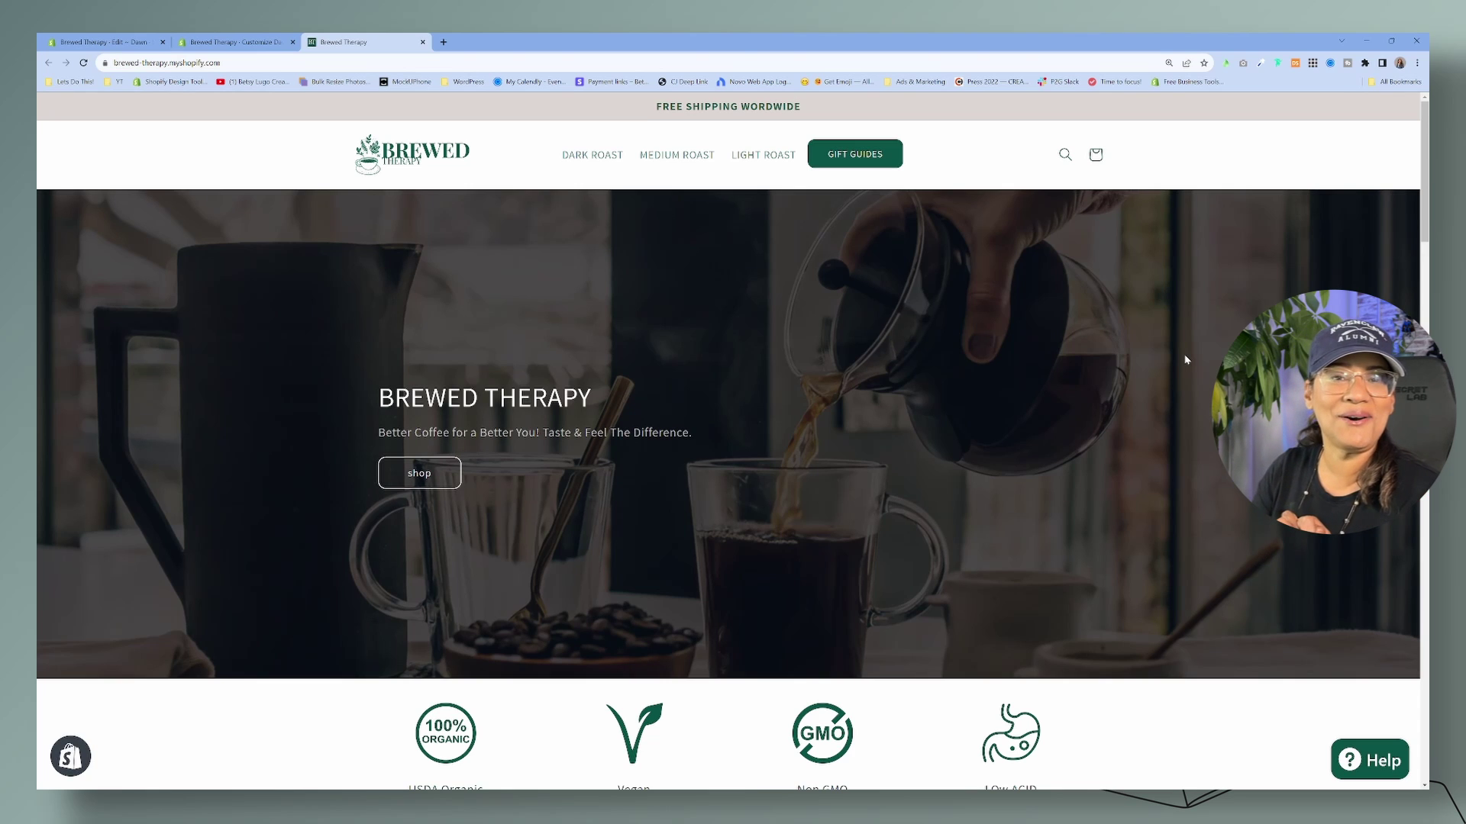
key(ctrl+shift+Tab)
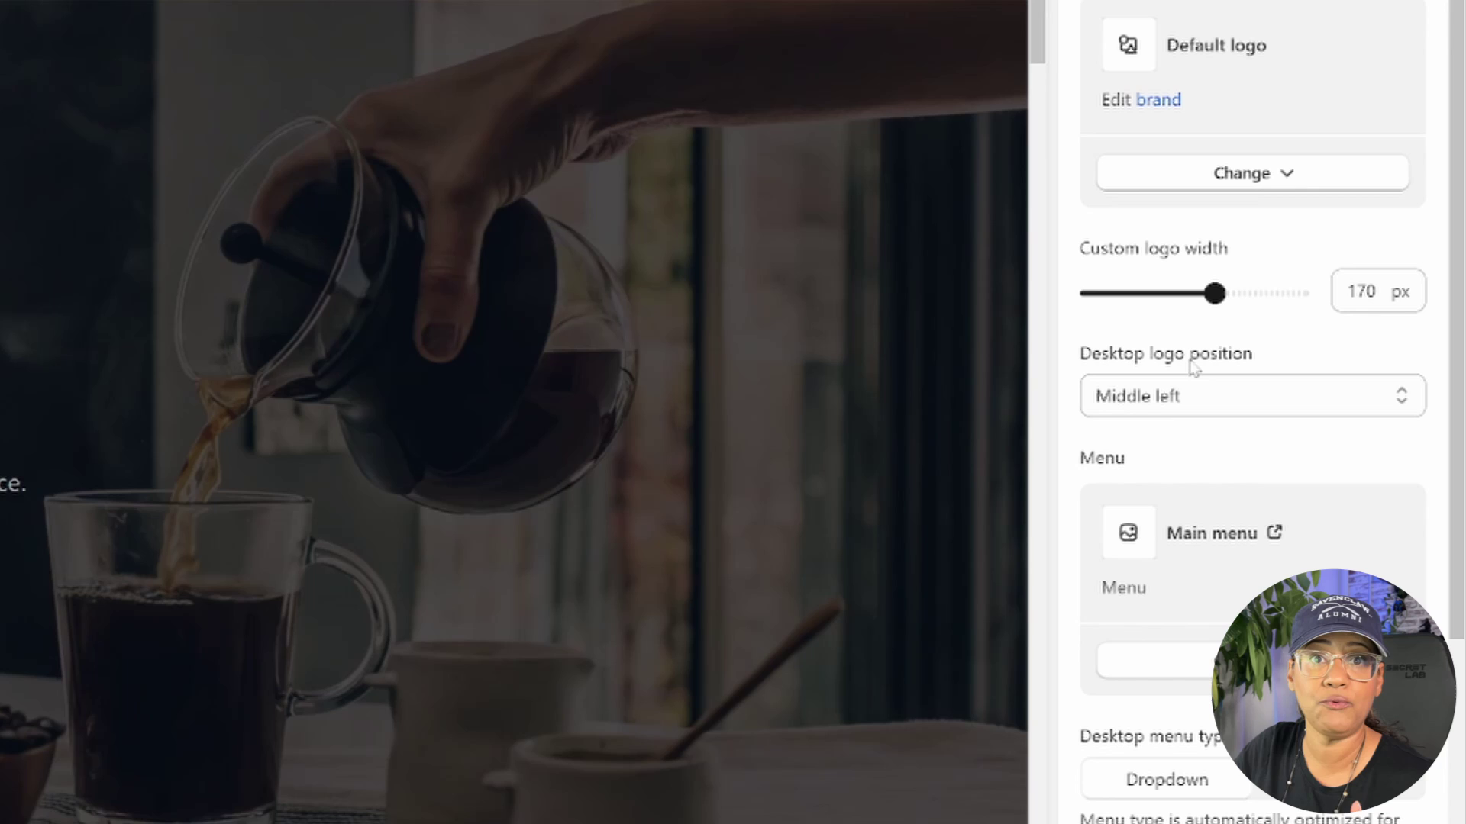
- Try Top left and Top center desktop logo positions, finally settling on Middle left
click(1172, 414)
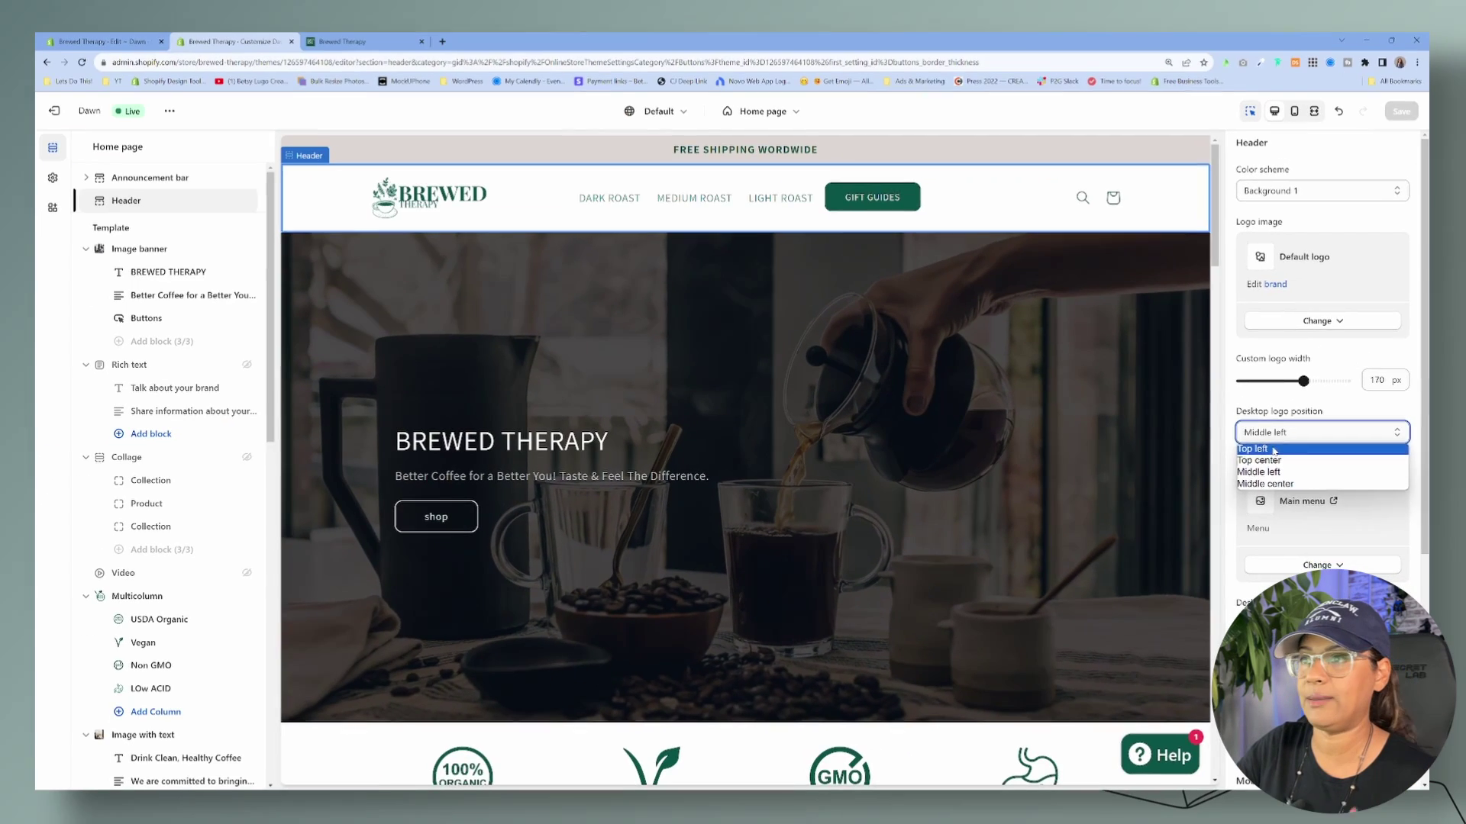
click(1157, 428)
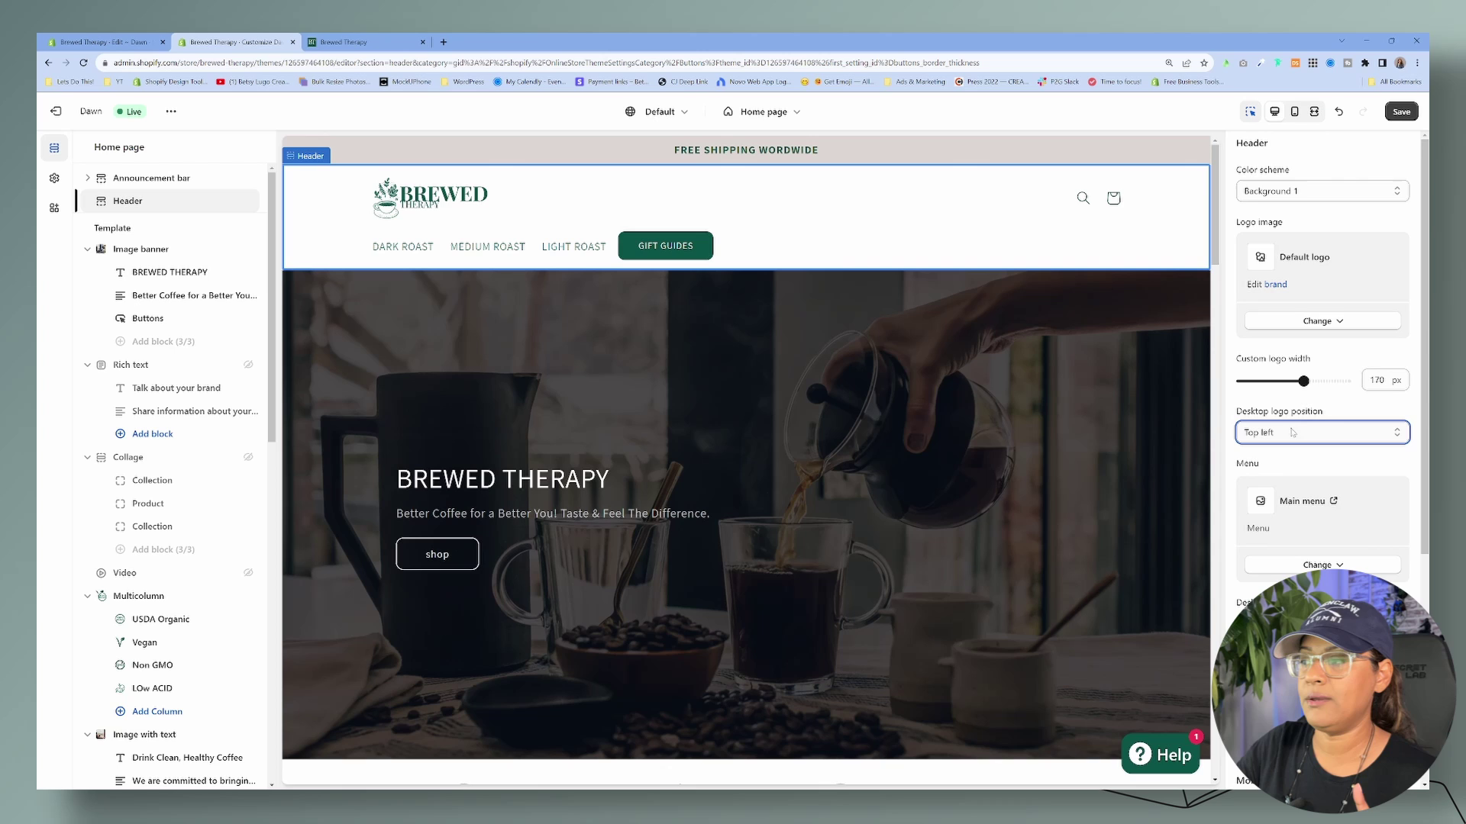
click(1291, 433)
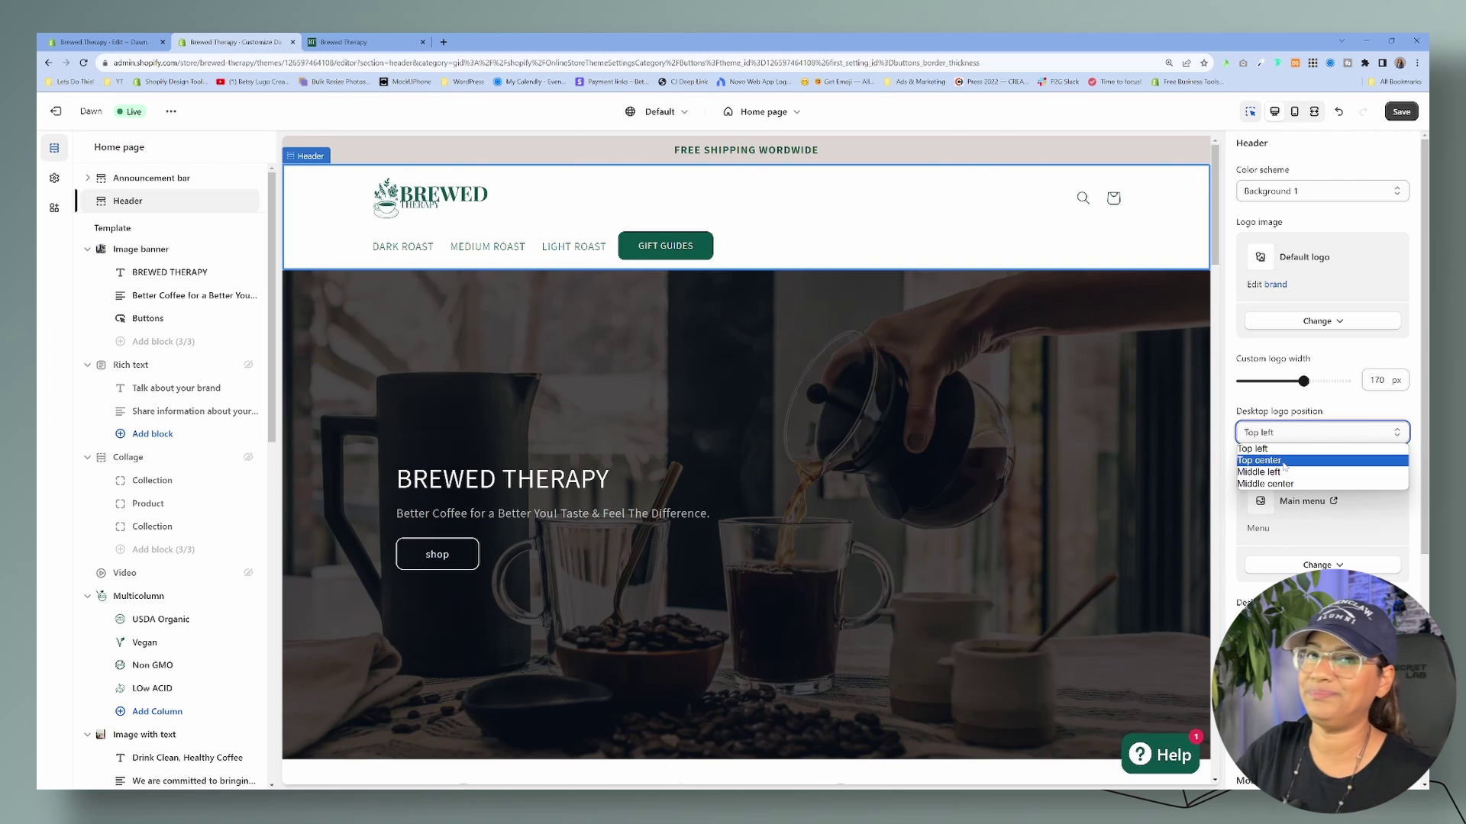
click(1284, 461)
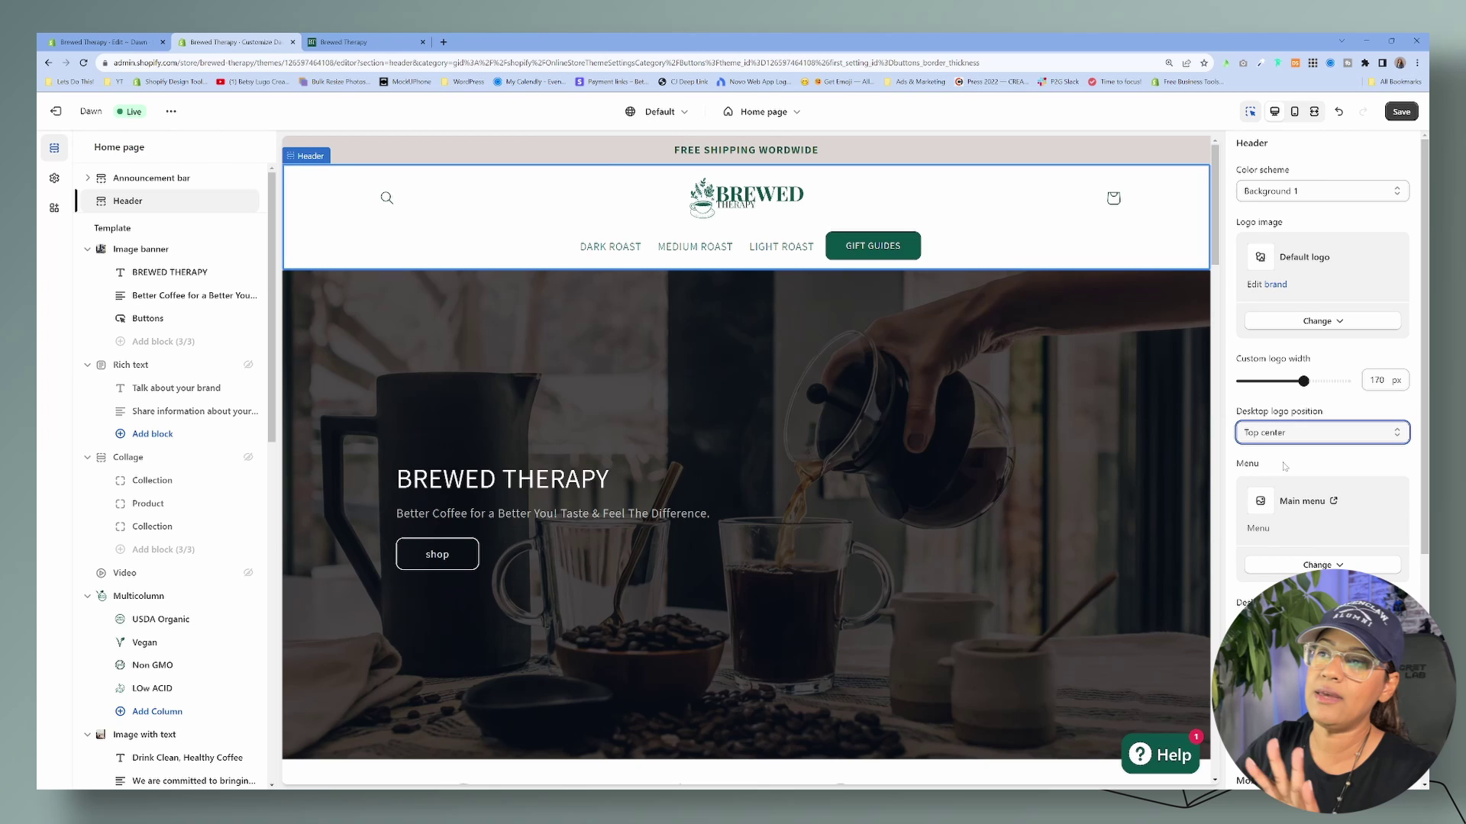
click(1290, 433)
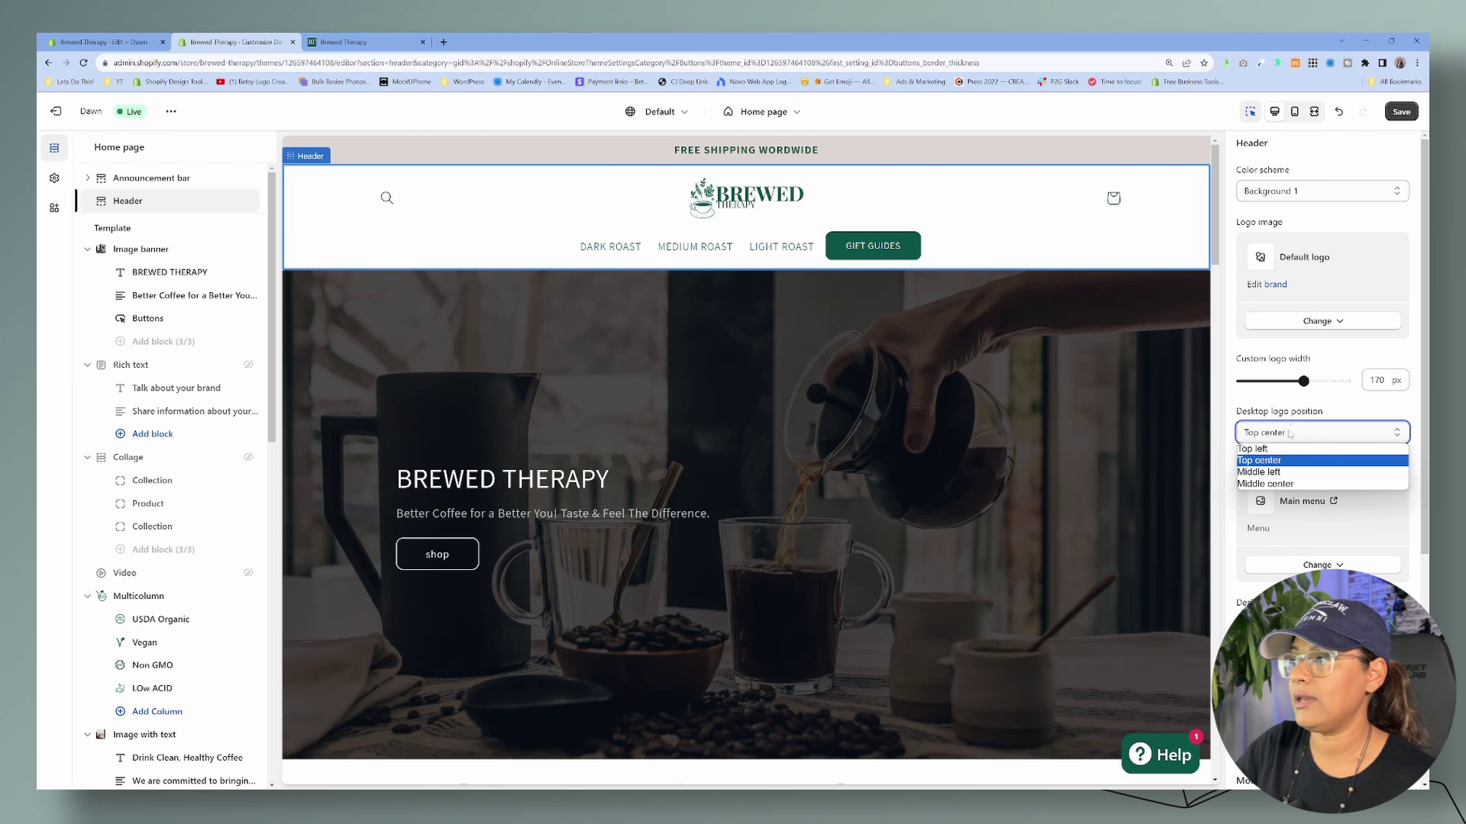
click(1309, 487)
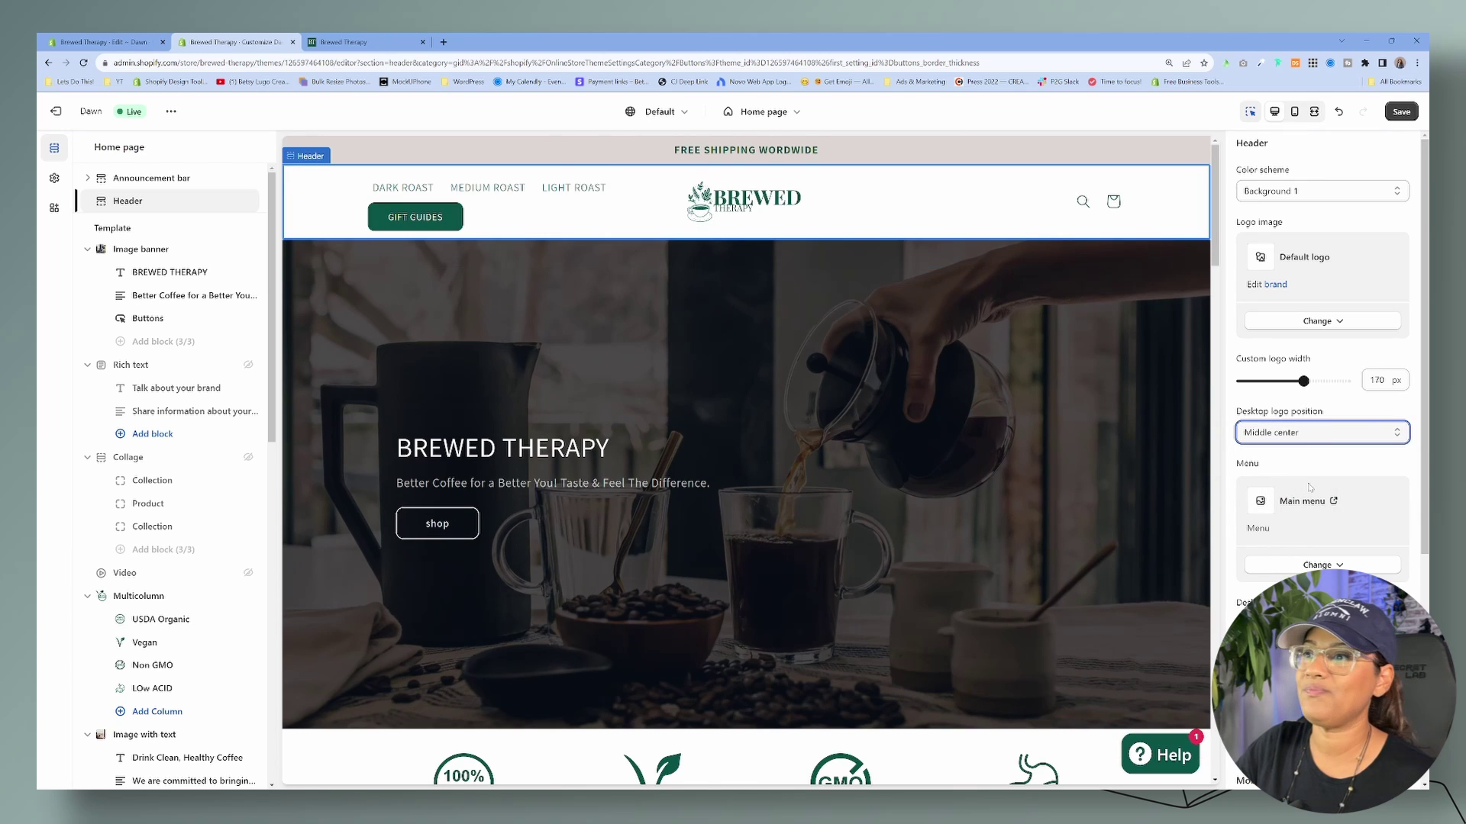
click(1310, 434)
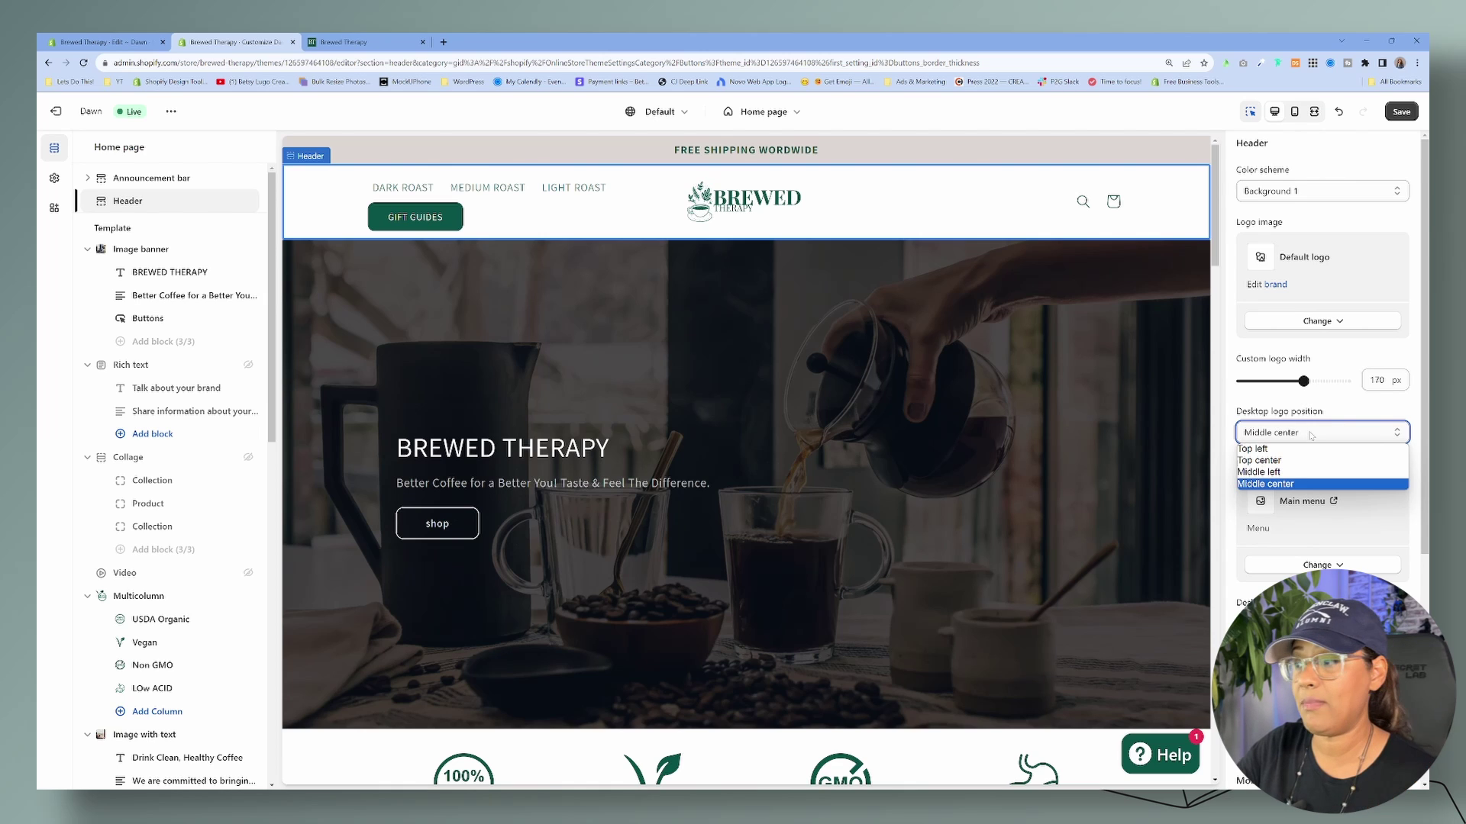
click(1296, 460)
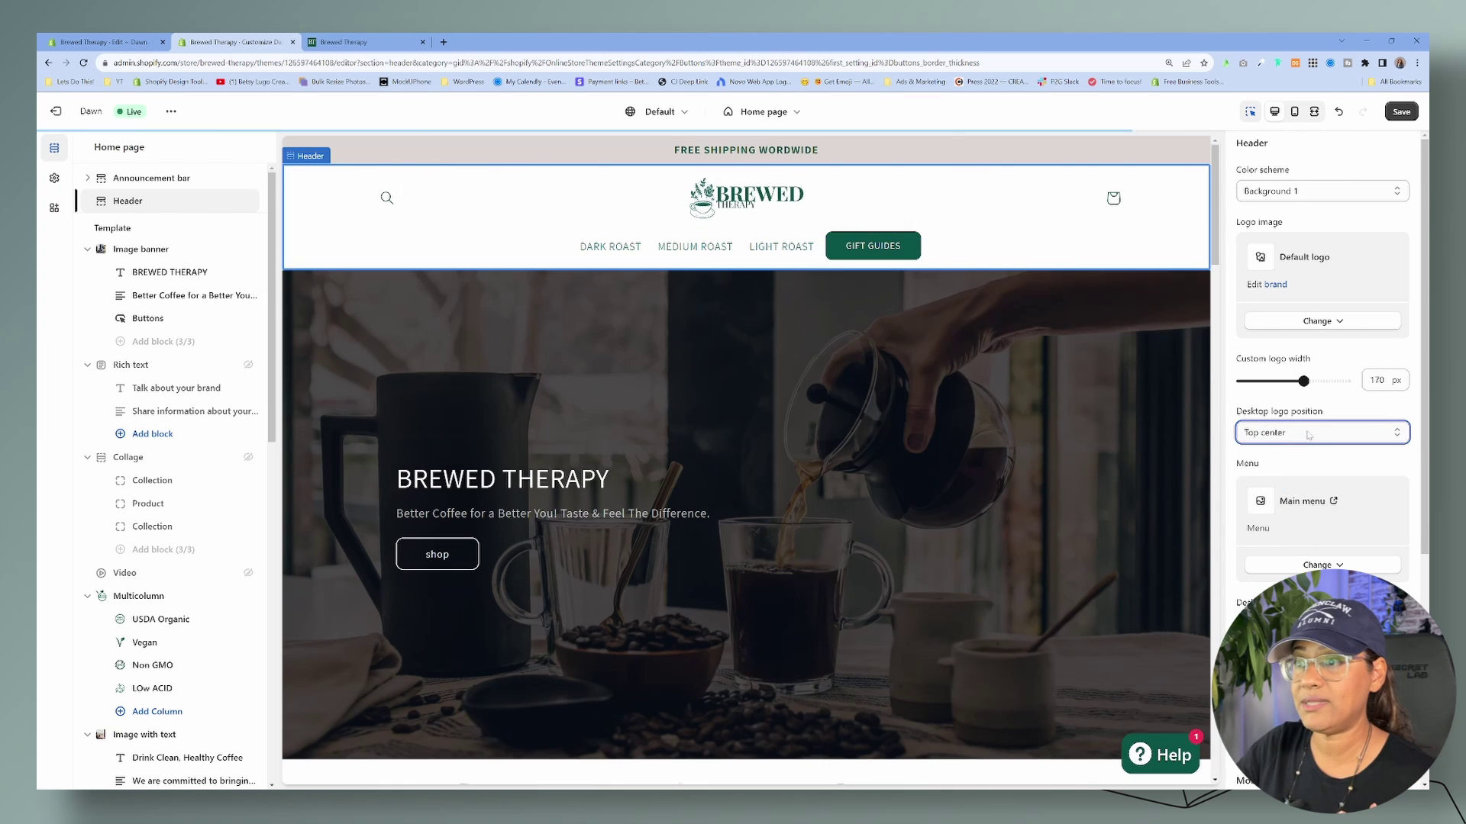
click(1301, 434)
click(1301, 473)
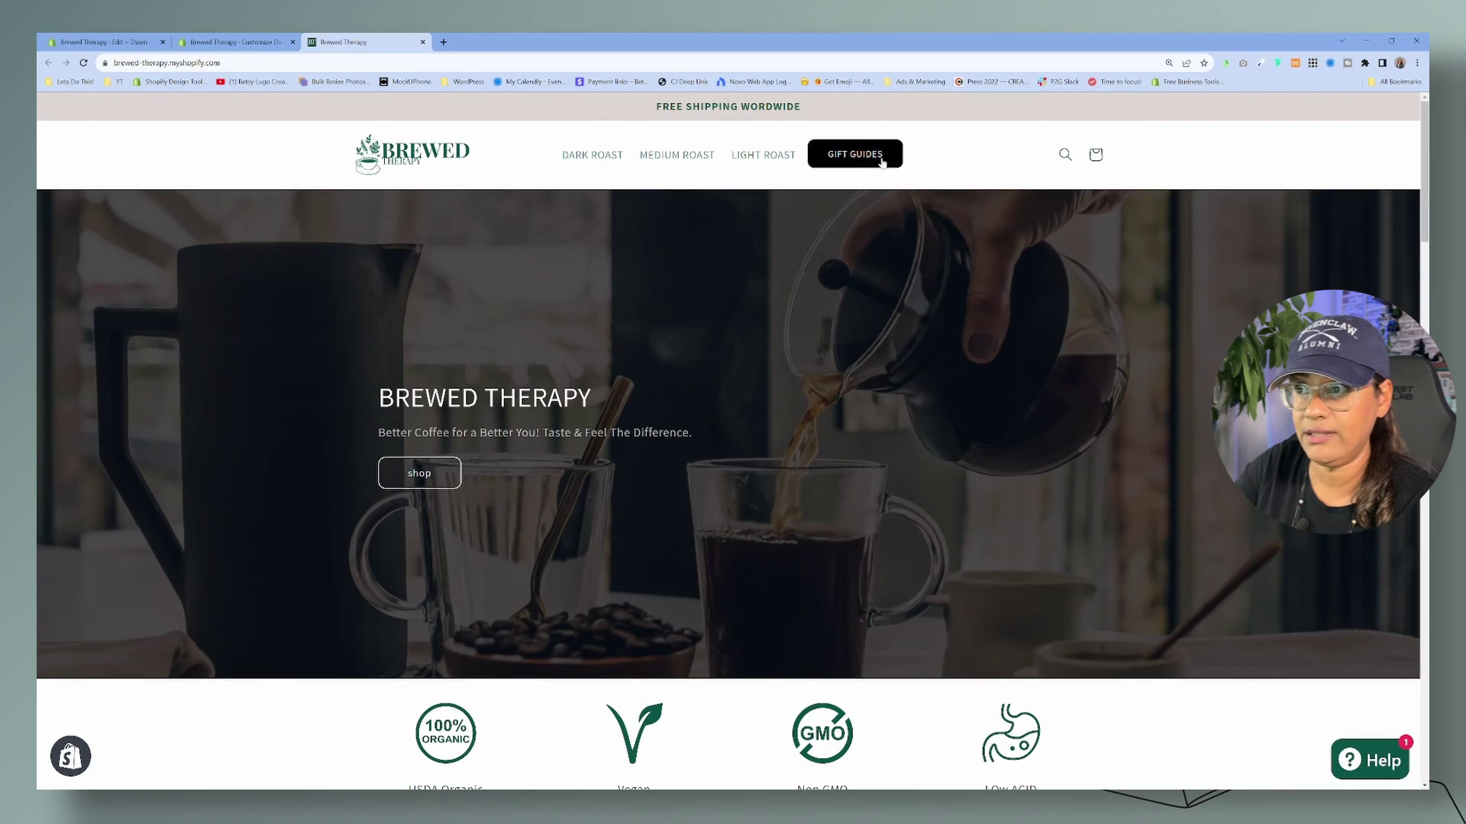
click(135, 45)
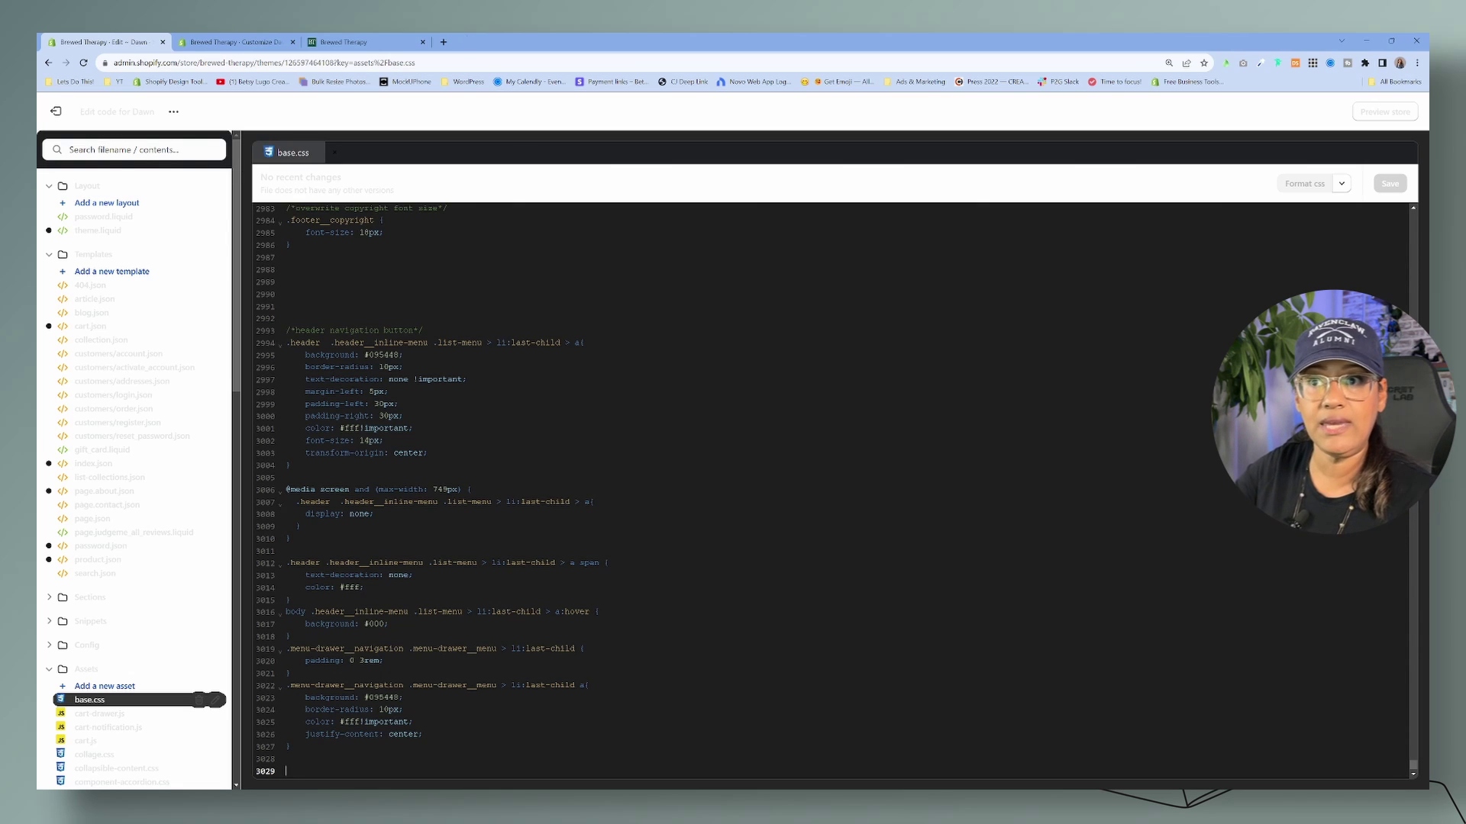
click(344, 41)
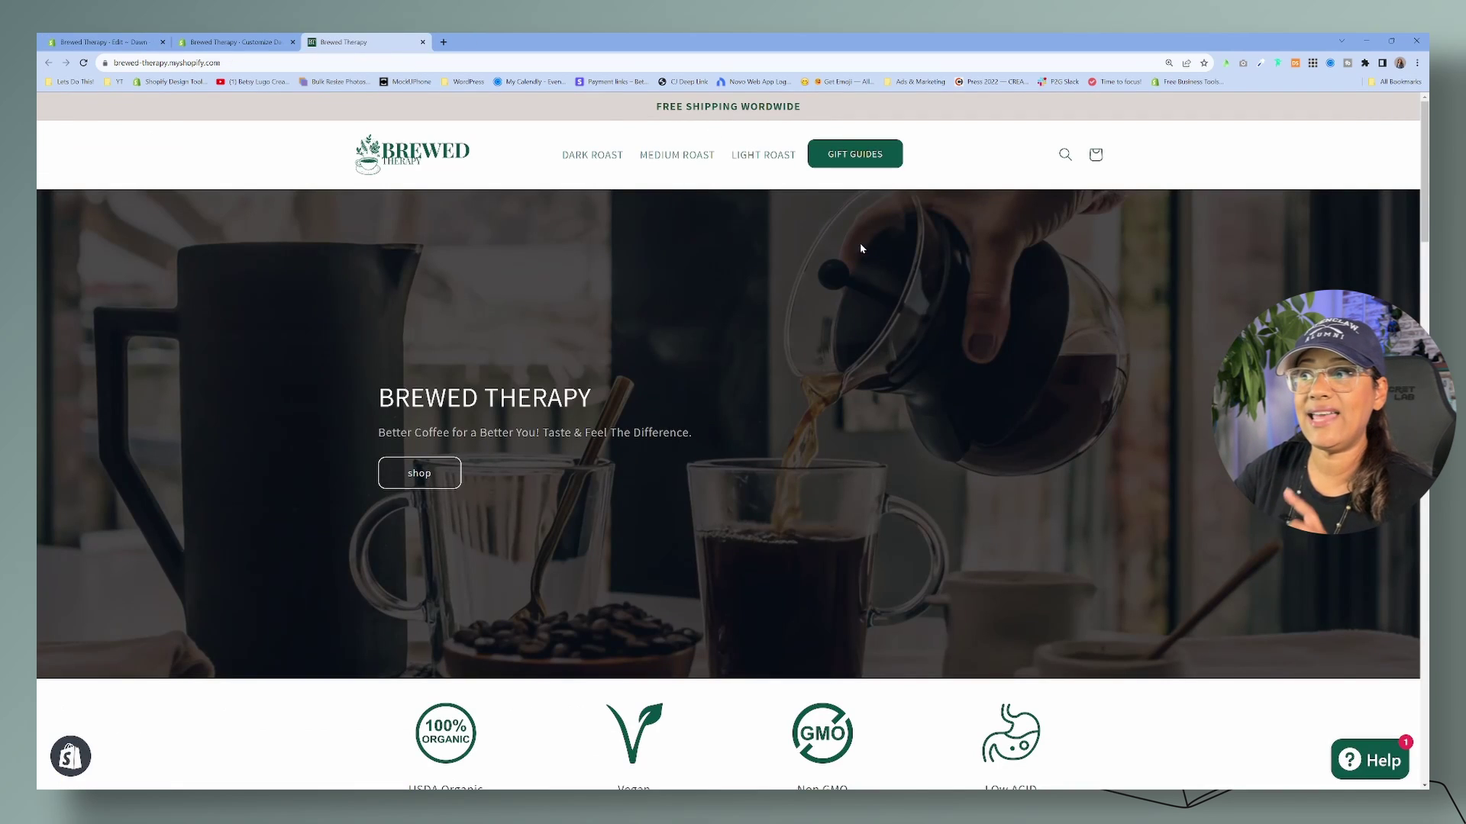
click(103, 41)
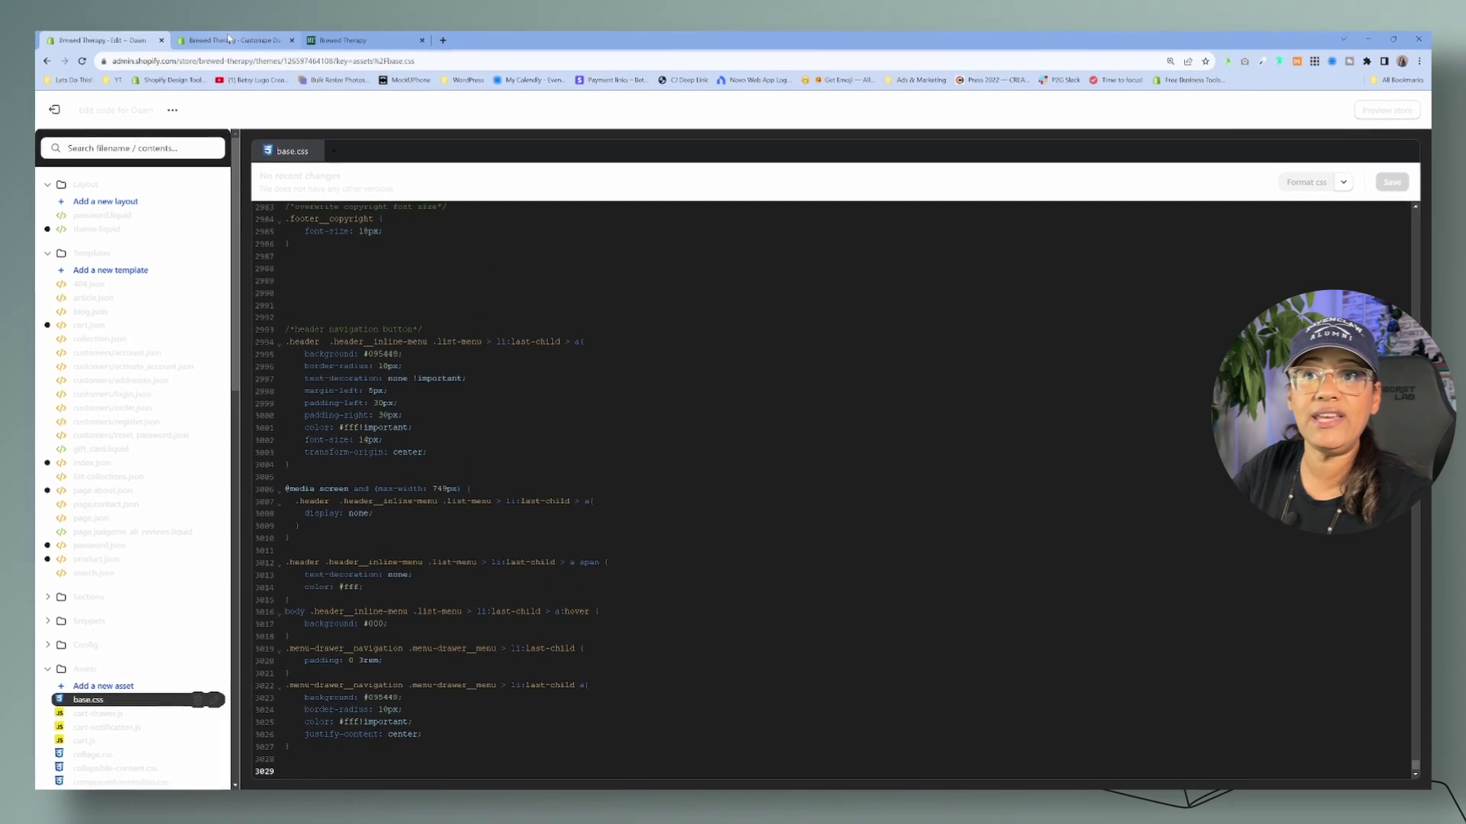
- Look over the Buttons section of Theme settings, then go back to the base.css code
click(231, 43)
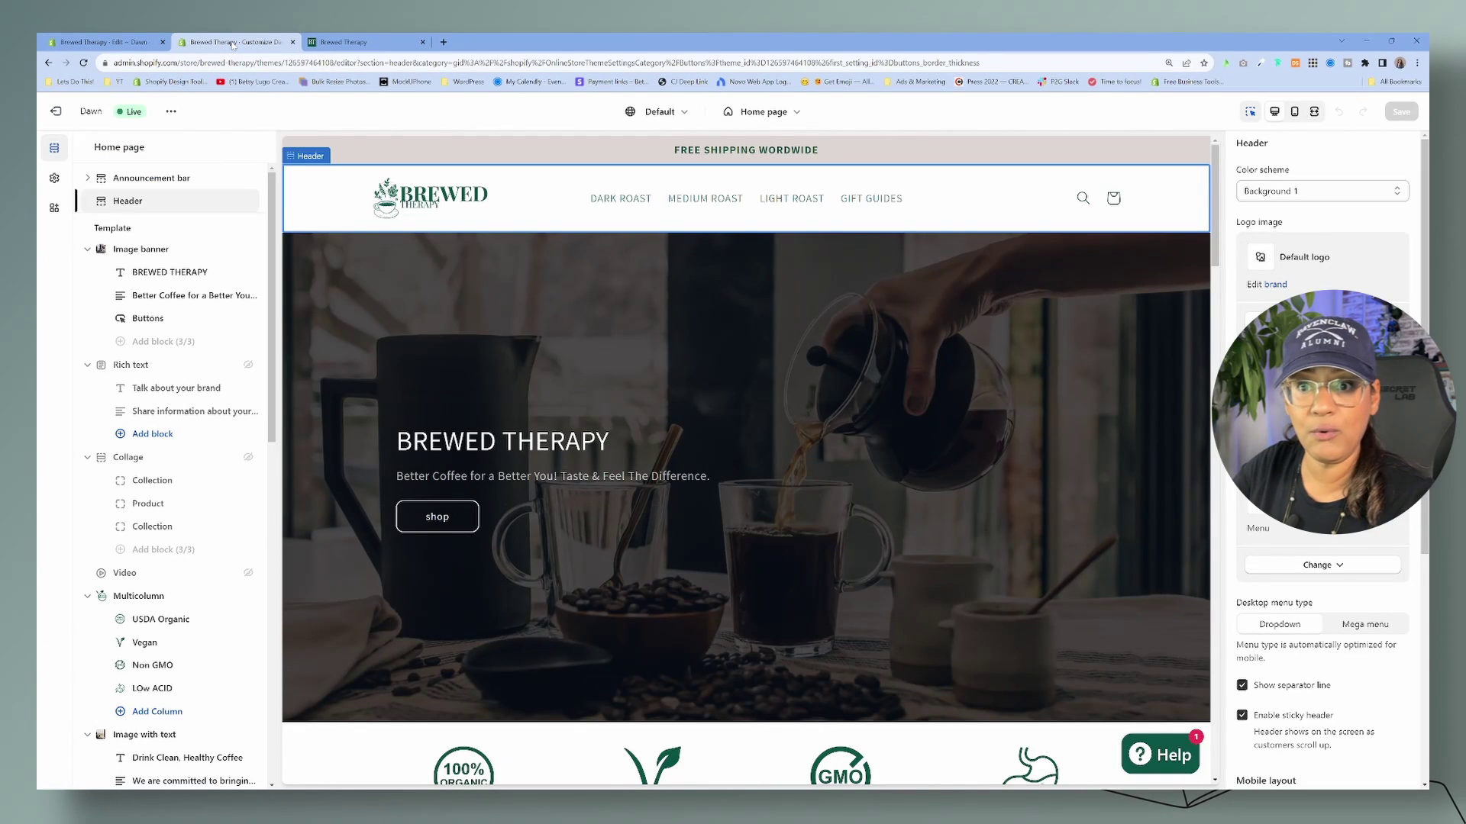
click(54, 180)
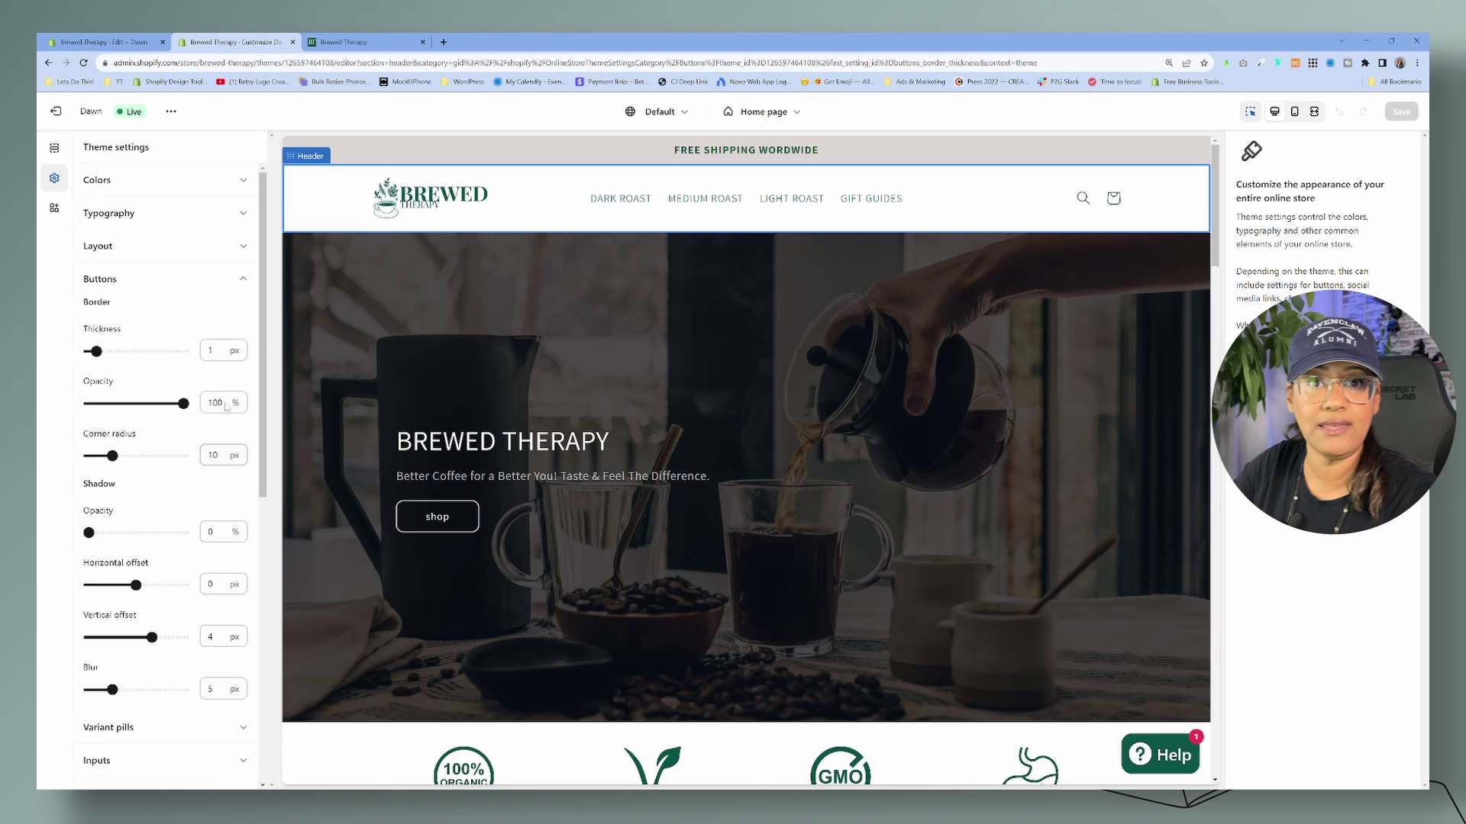
click(144, 44)
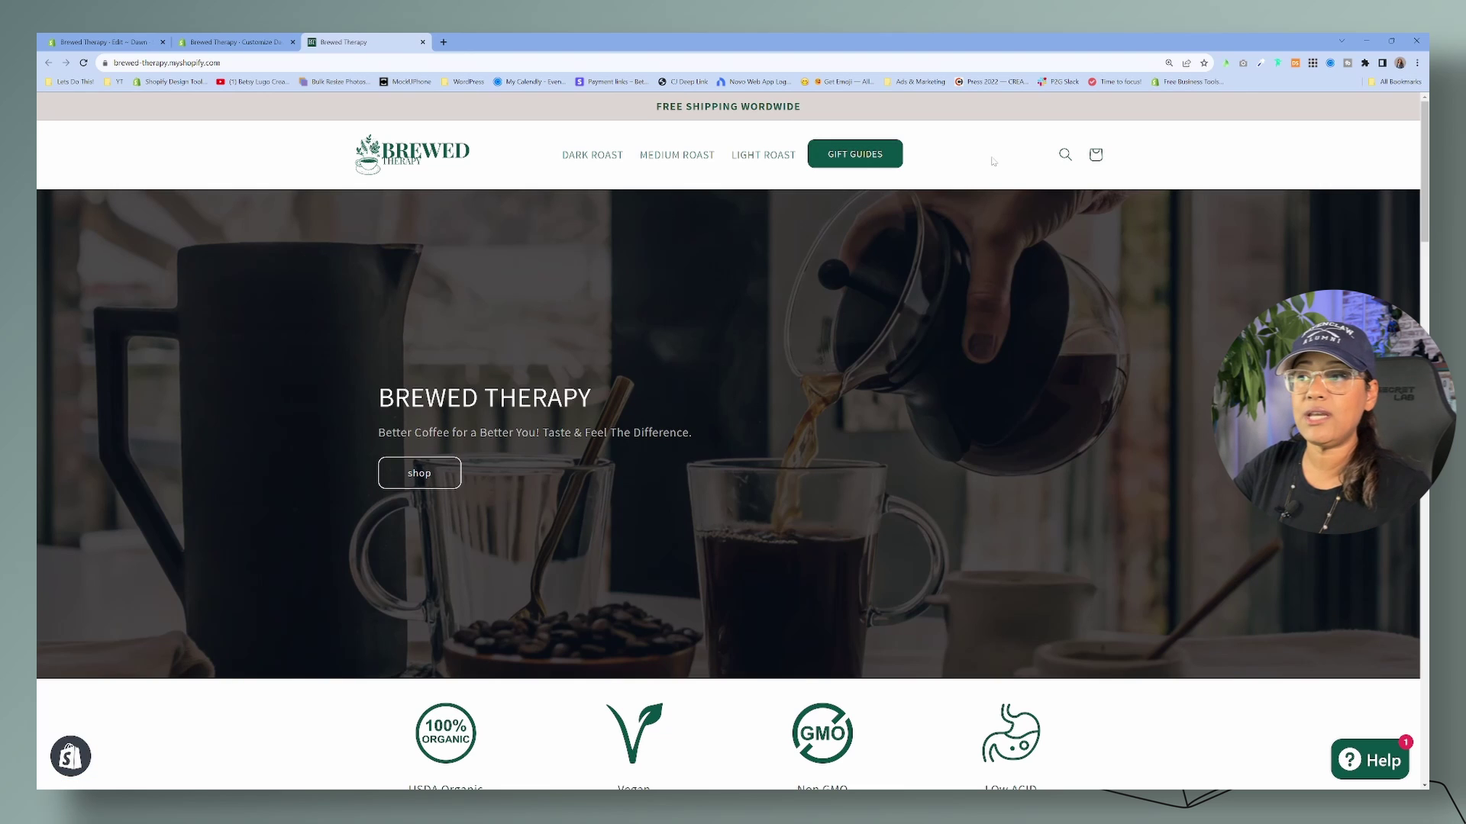
scroll(958, 161, down, 1)
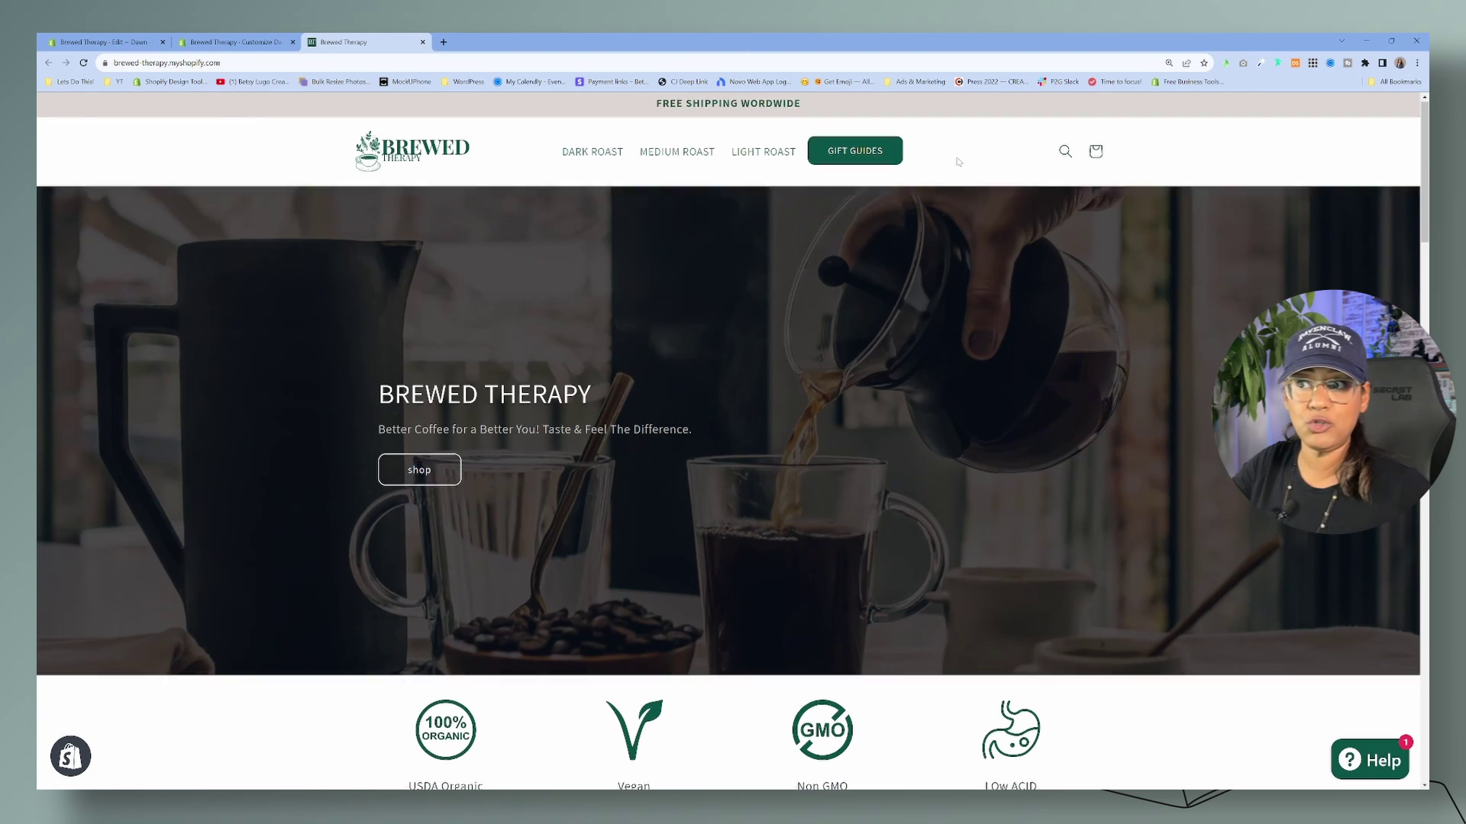
scroll(957, 161, down, 3)
scroll(957, 162, down, 2)
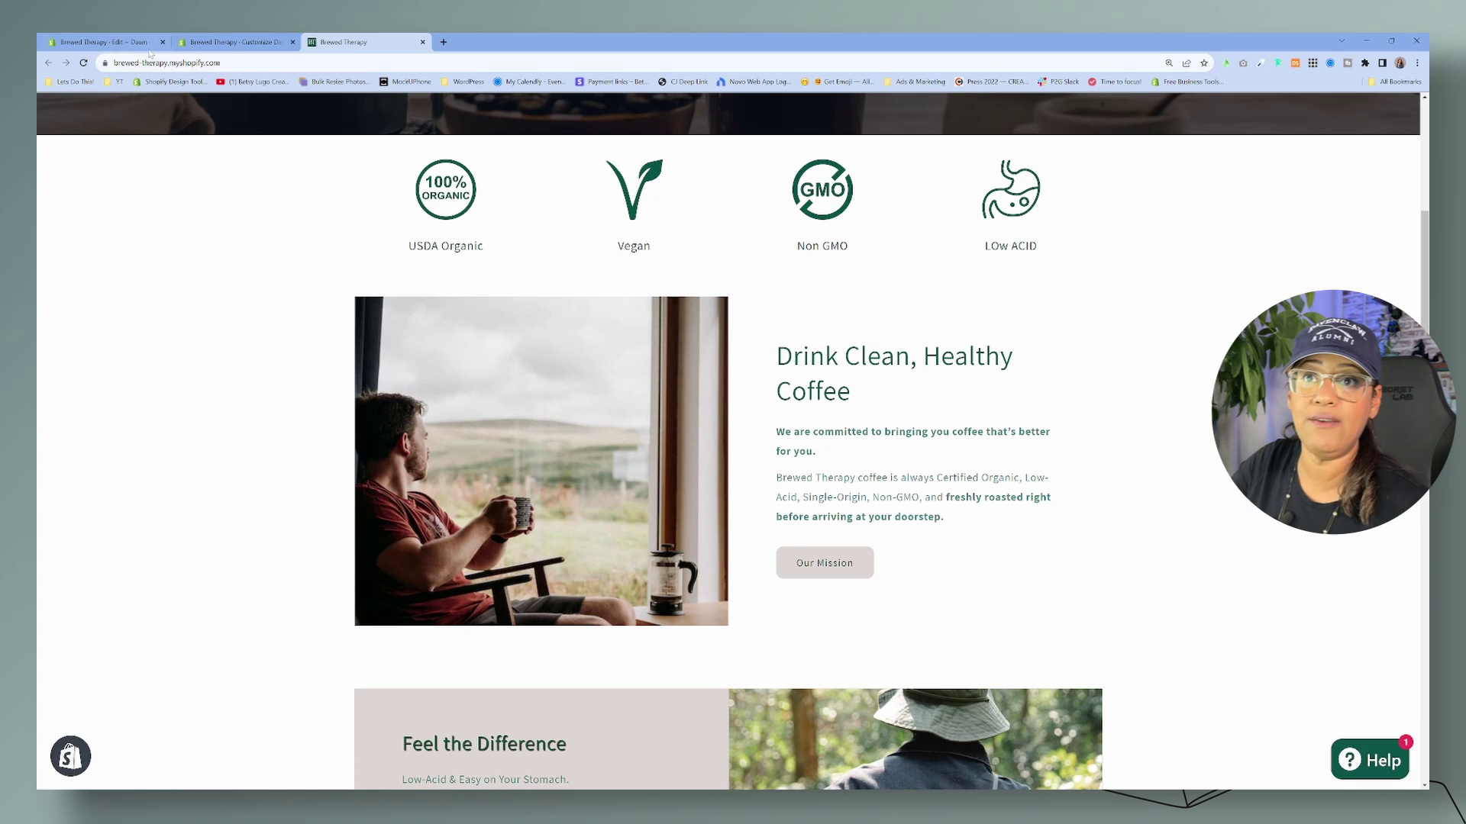
key(ctrl+1)
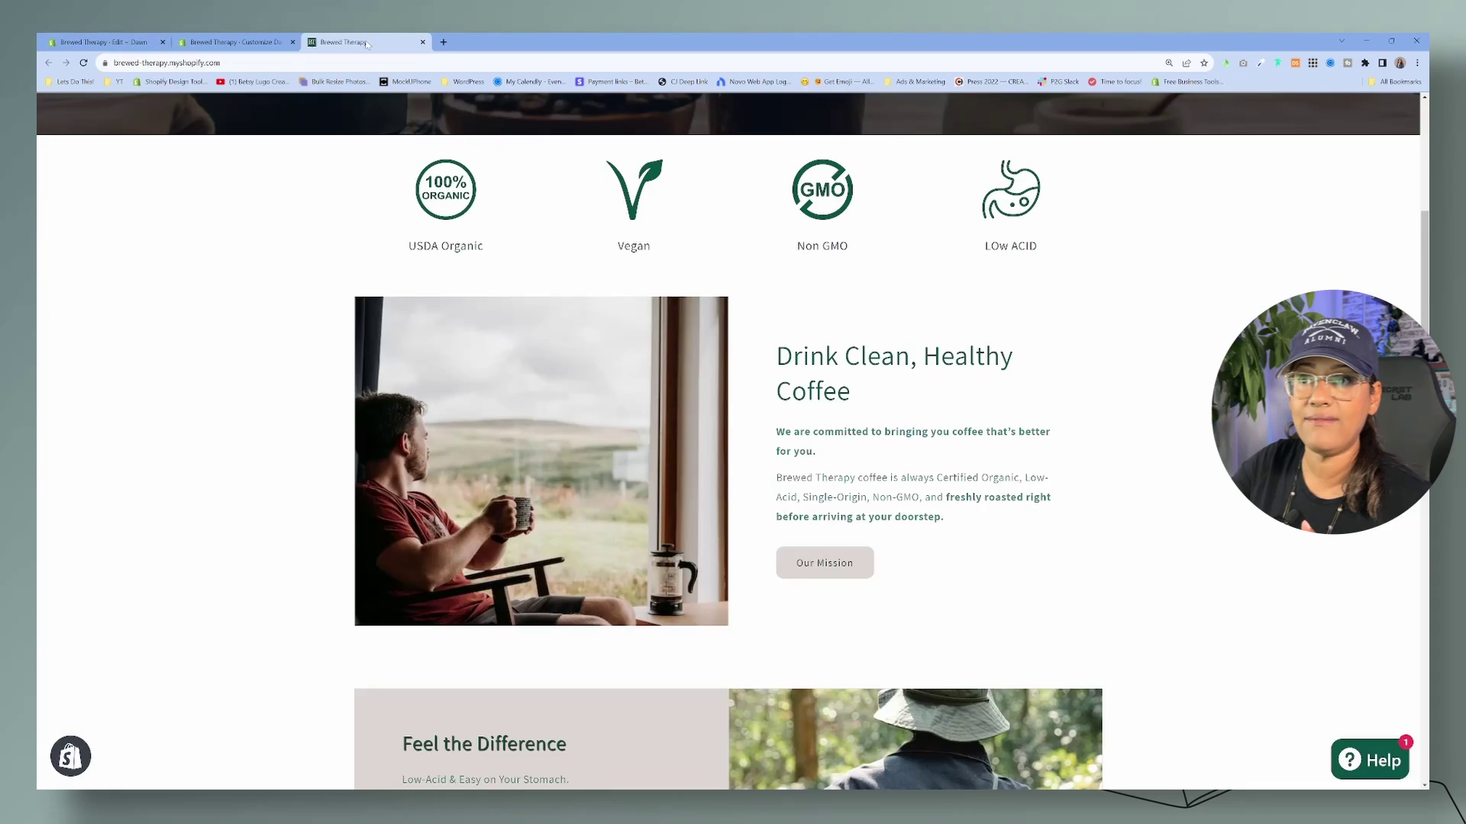
scroll(733, 447, up, 5)
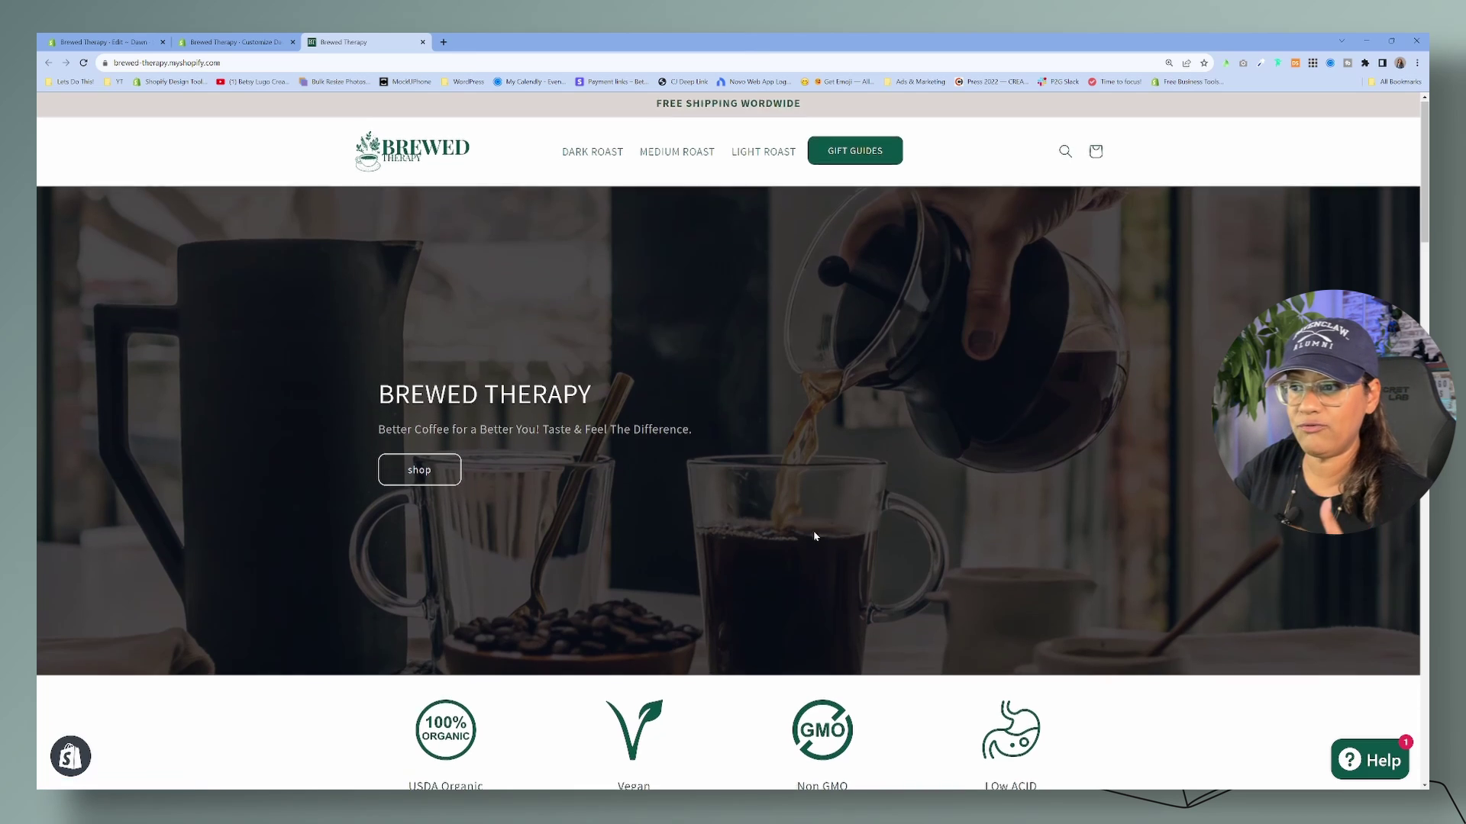
scroll(499, 379, down, 1)
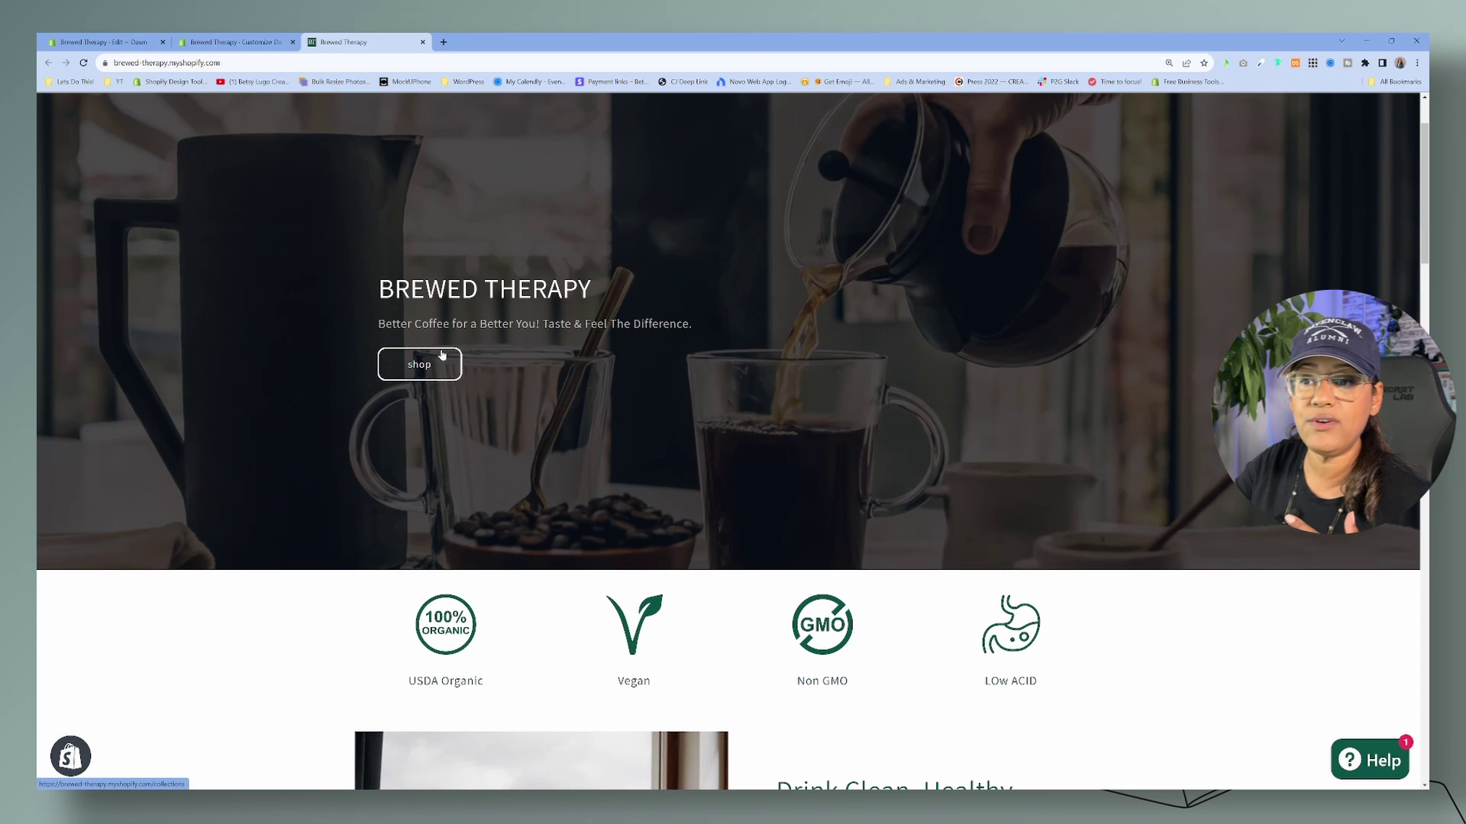
scroll(1000, 517, down, 4)
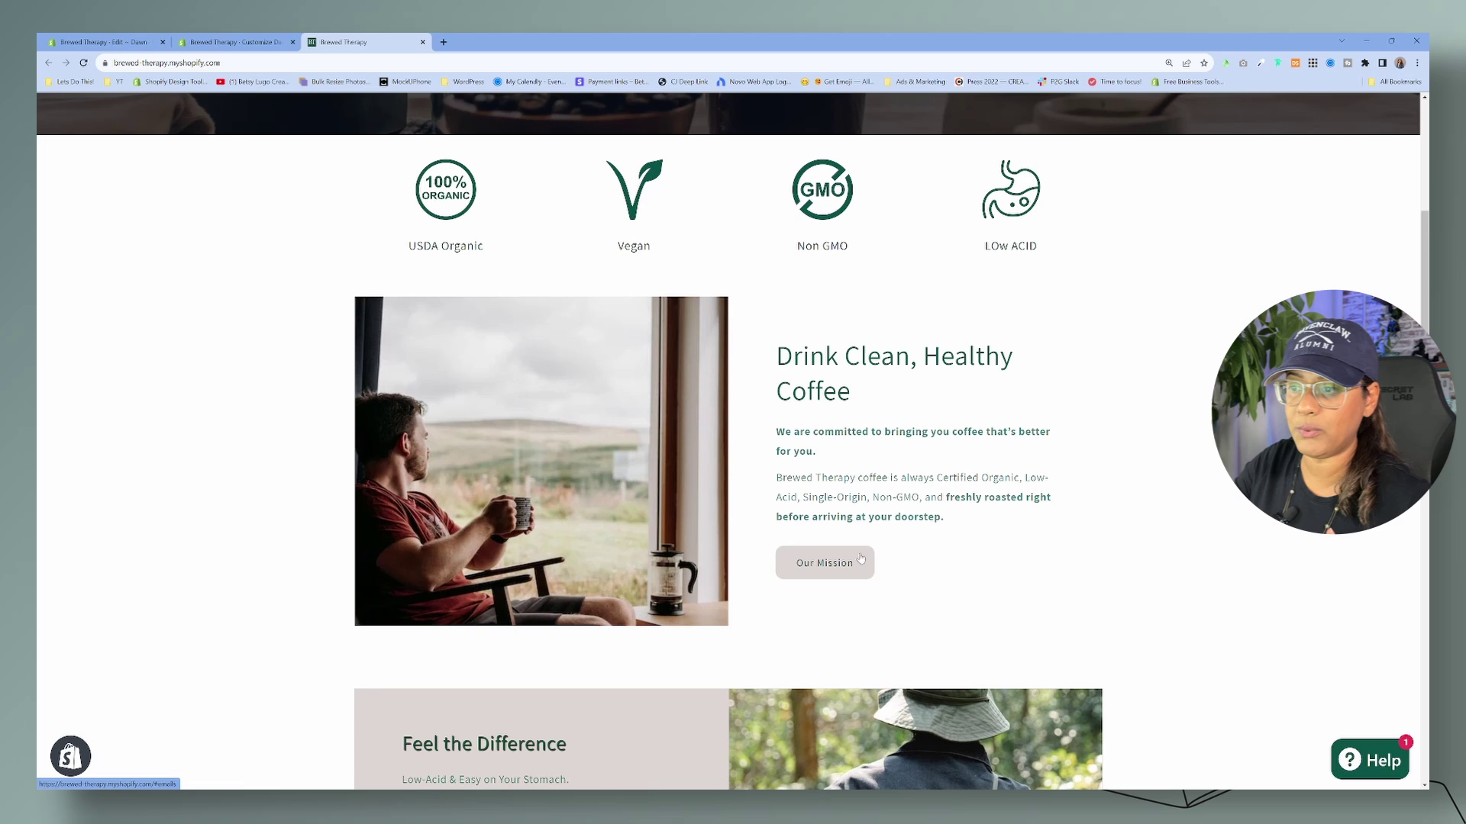
scroll(831, 459, up, 5)
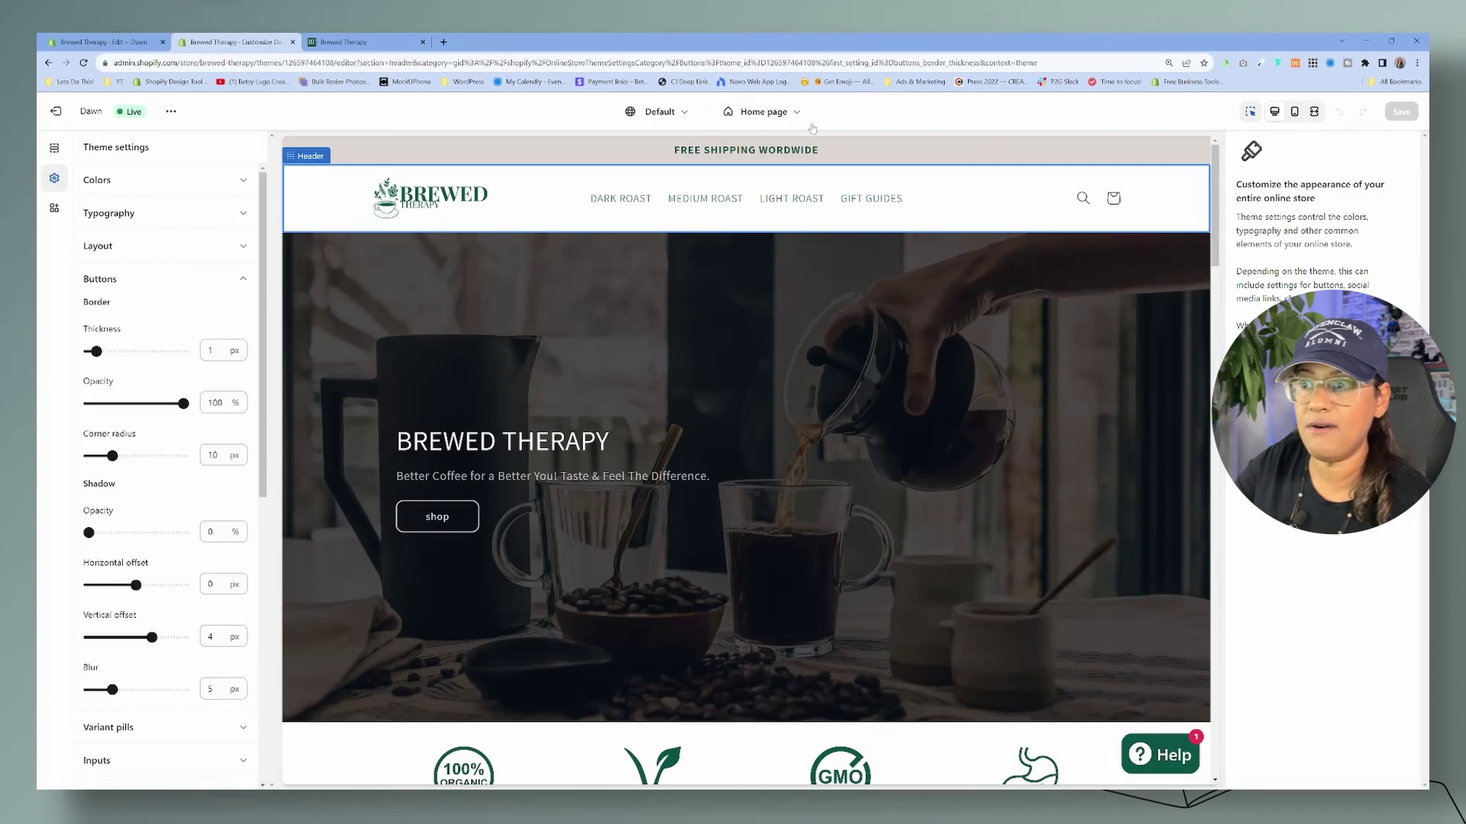
- In mobile preview, check Gift Guides in the hamburger menu, then return to base.css
click(1295, 110)
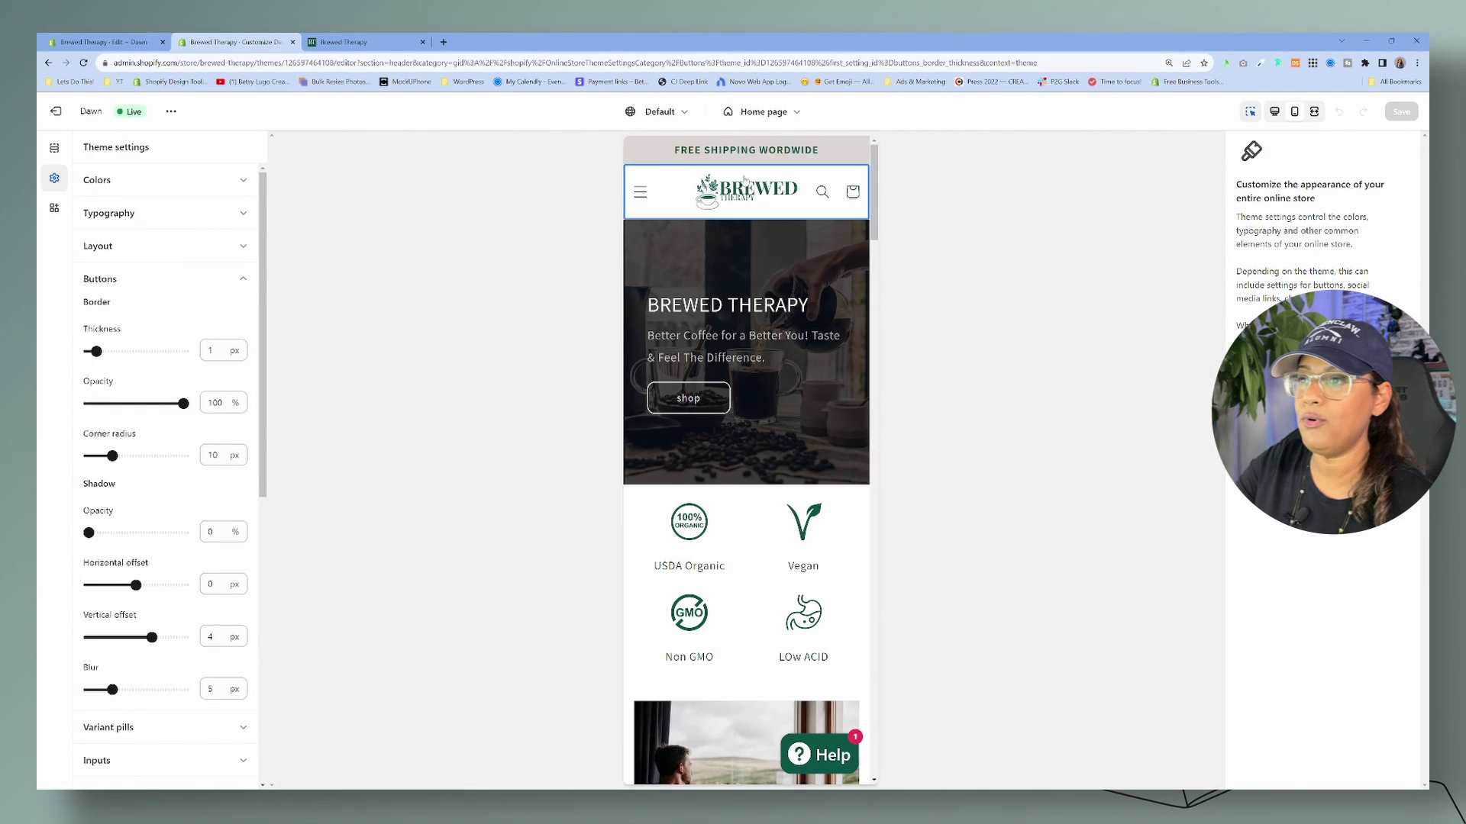
click(639, 195)
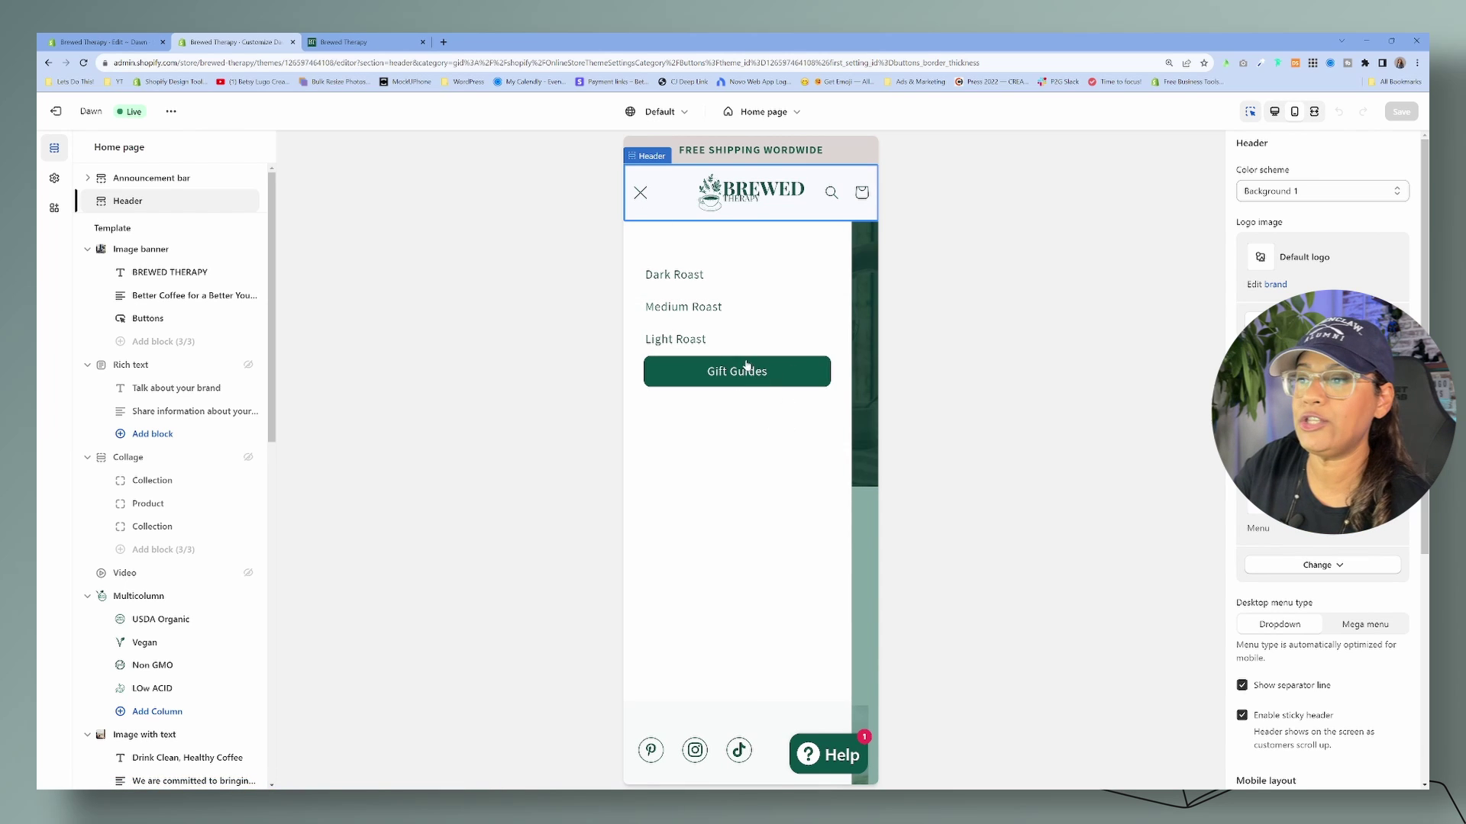
click(116, 42)
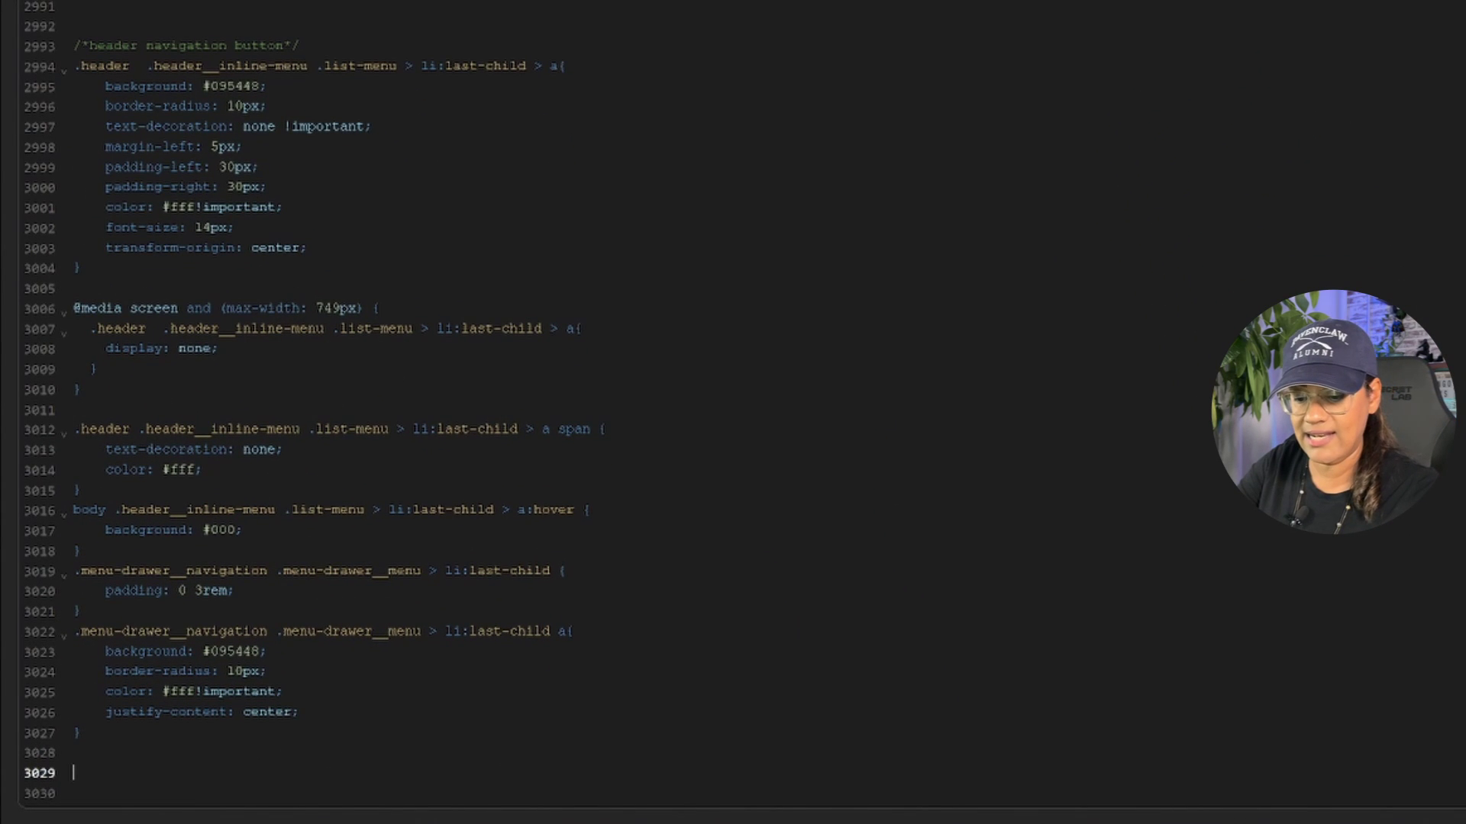
- Paste the header-layout CSS at the end of base.css, save it, and reload the storefront
text(body .header__inline-menu {     display: block; } @media screen and (min-width: 990px) {     body .header--middle-left {         grid-template-columns: auto 1fr;     }     body .header__inline-menu .list-menu--inline{         min-width: 100%;     }     body .header__inline-menu .list-menu--inline > li:last-child {         margin-left: auto;     } } @media screen and (max-width: 989px) {     body .header__inline-menu .list-menu--inline > li {         display: none;     }     body .header__inline-menu .list-menu--inline > li:last-child  {         display: block;     }     body .header {             grid-template-areas: "left-icons heading navigation icons";             grid-template-columns: 1fr 2fr;)
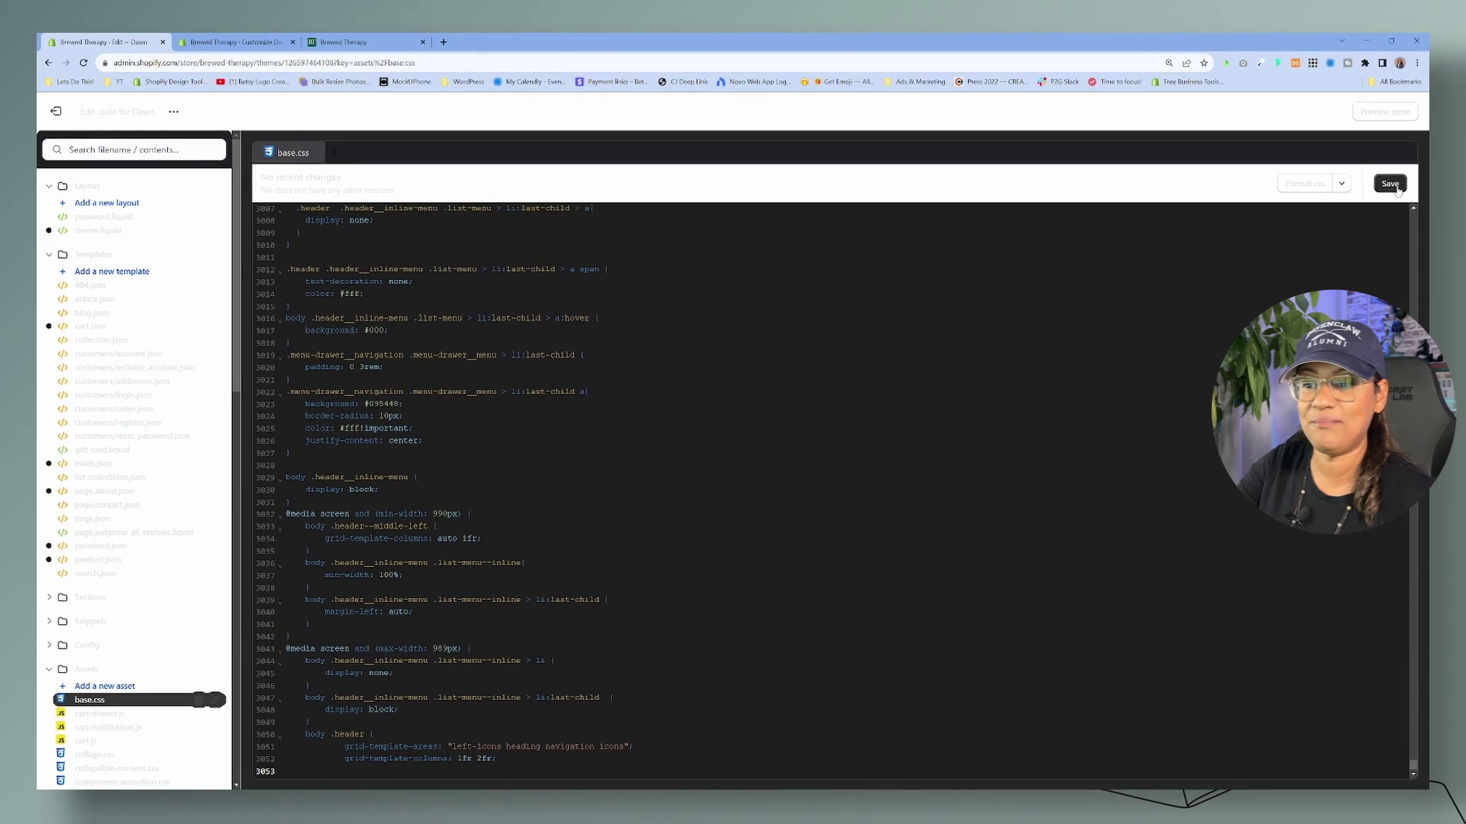
click(1391, 185)
click(355, 41)
click(83, 63)
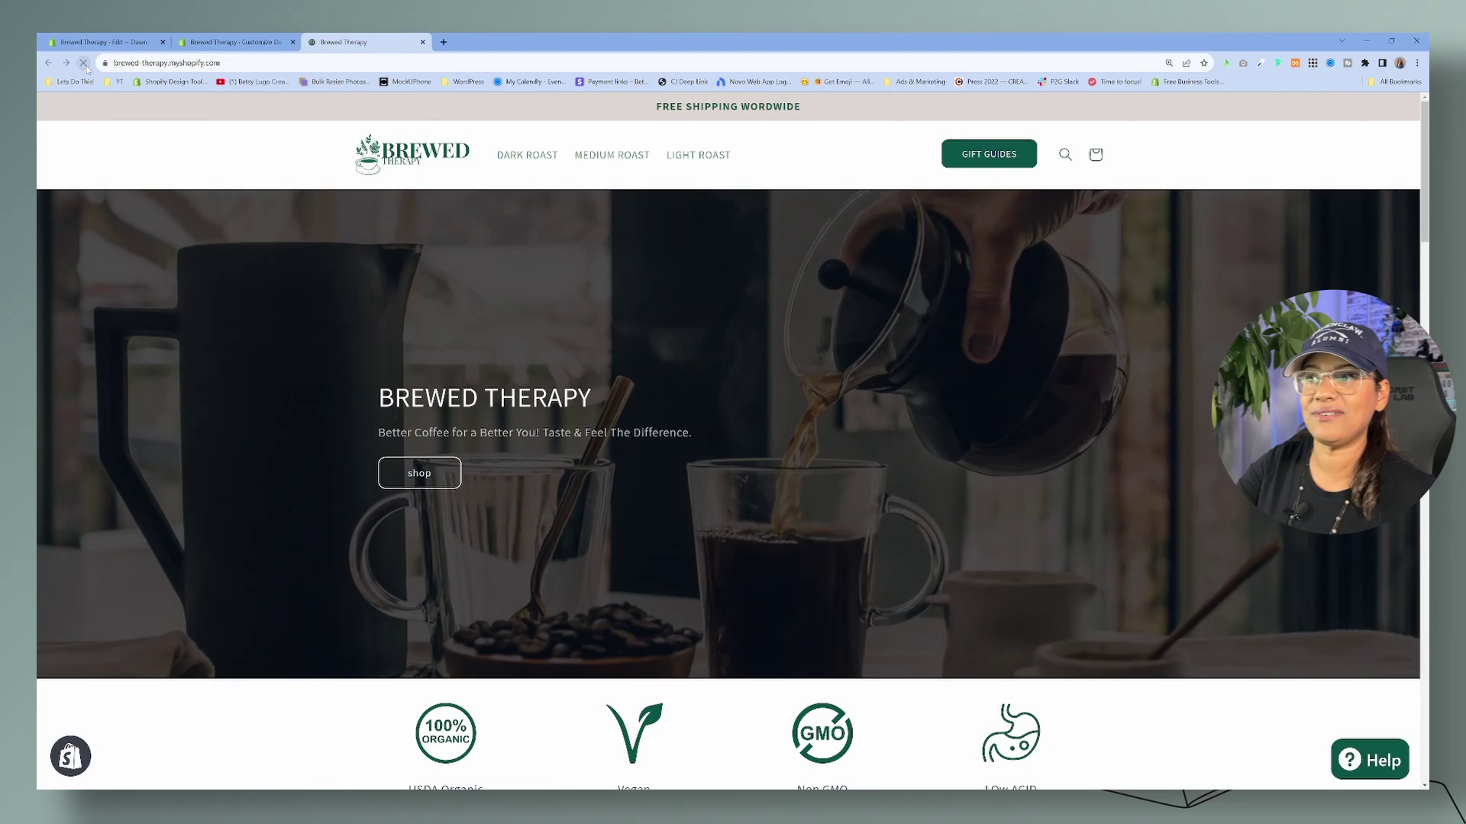